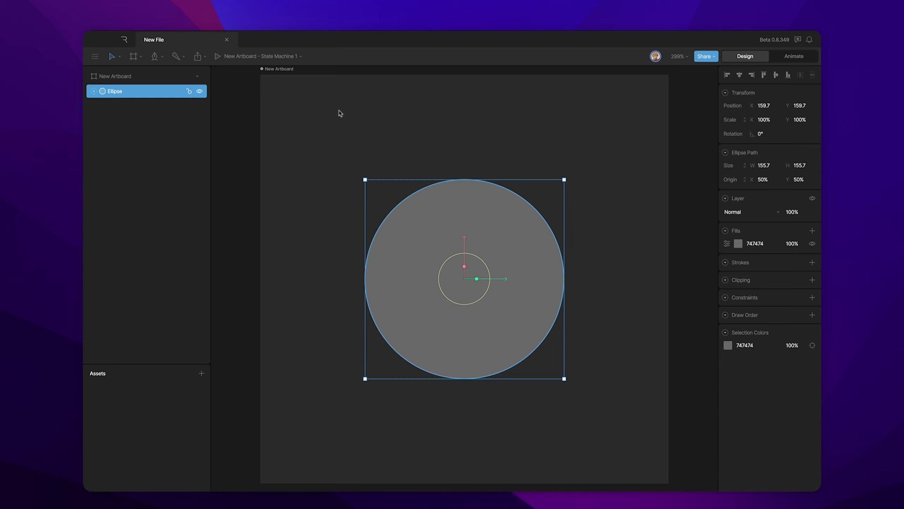
Expand the Ellipse layer in the Hierarchy and select its inner Path
{"action": "left_click", "coordinate": [94, 91]}
{"action": "left_click", "coordinate": [130, 108]}
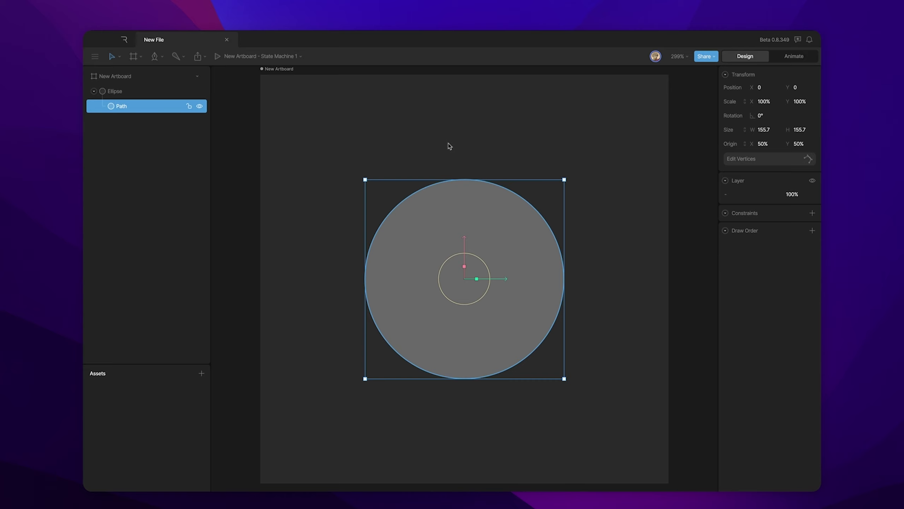
Convert the ellipse to a custom path and reverse its direction three times
{"action": "key", "text": "Return"}
{"action": "key", "text": "Return"}
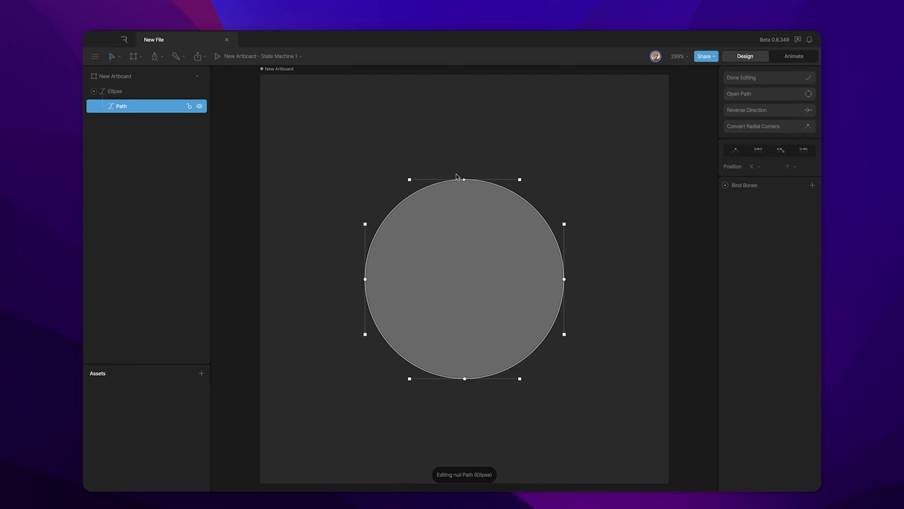
{"action": "left_click_drag", "start_coordinate": [455, 170], "coordinate": [472, 191]}
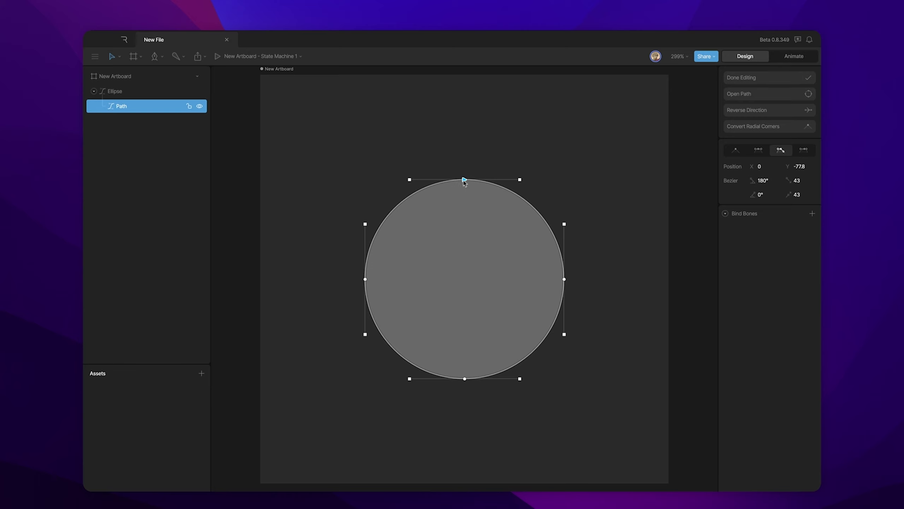
{"action": "left_click", "coordinate": [754, 116]}
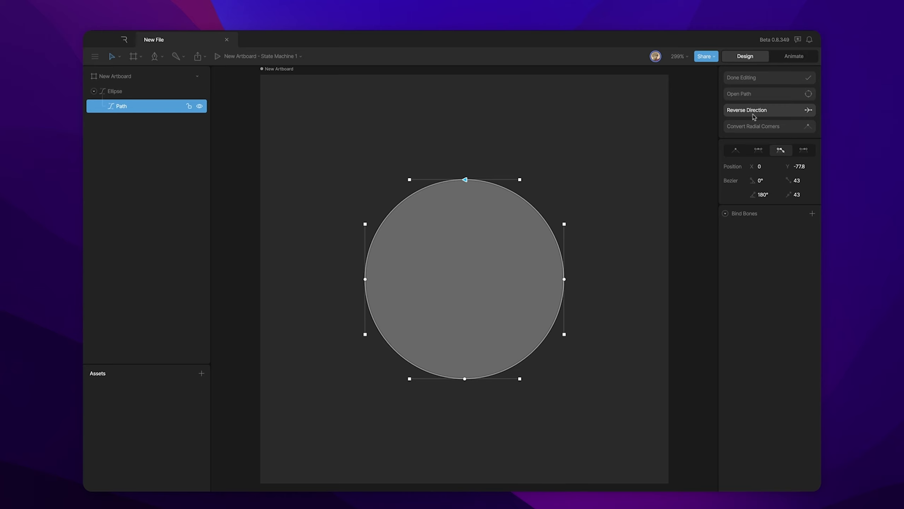
{"action": "left_click", "coordinate": [754, 116]}
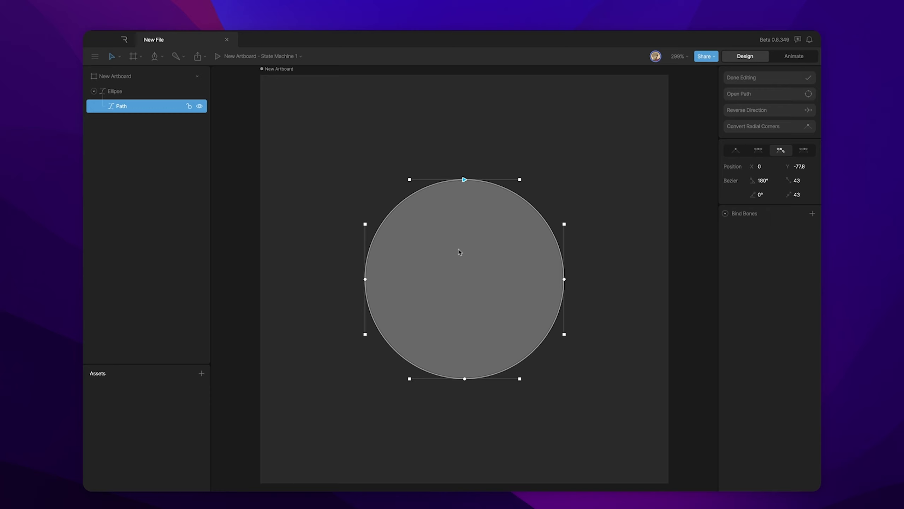
{"action": "left_click", "coordinate": [746, 117]}
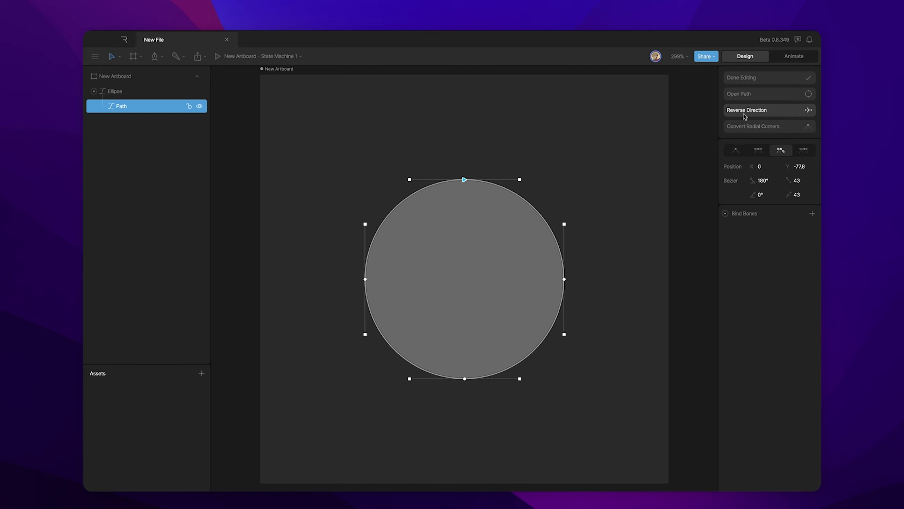
{"action": "left_click", "coordinate": [150, 108]}
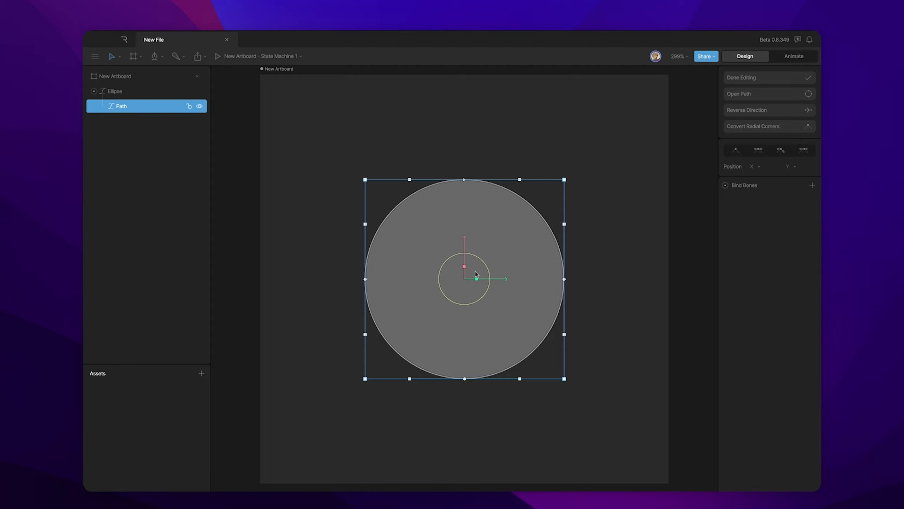
Duplicate the circle path and slide the copy to the left
{"action": "key", "text": "super+d"}
{"action": "left_click", "coordinate": [147, 110]}
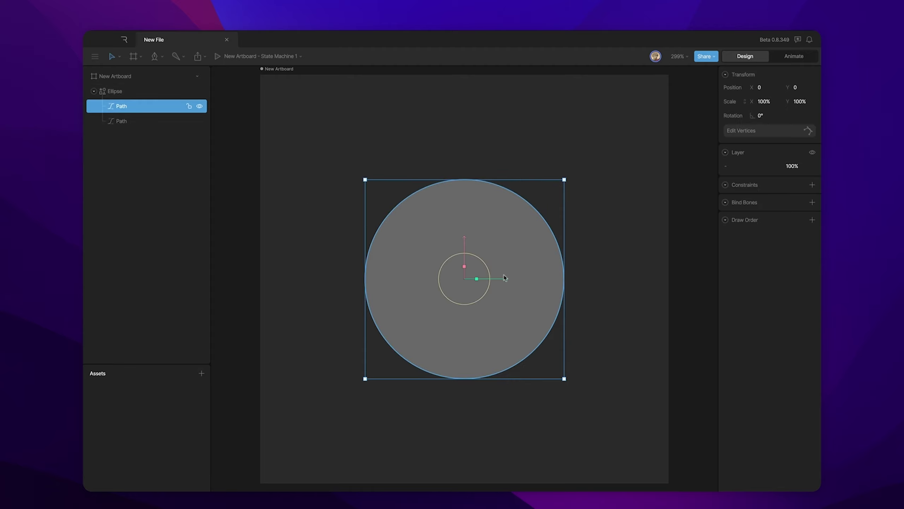
{"action": "left_click_drag", "start_coordinate": [504, 279], "coordinate": [423, 279]}
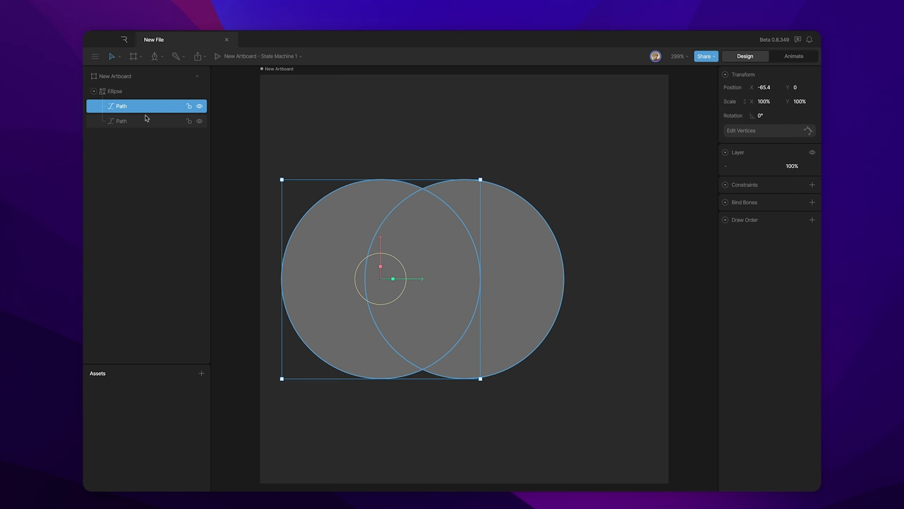
Reverse the left circle's direction so the overlapping area becomes a hole
{"action": "key", "text": "Return"}
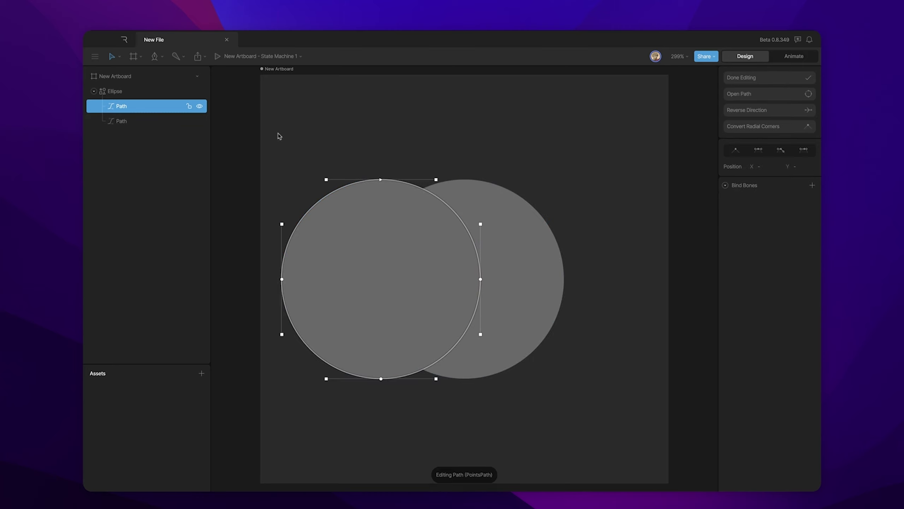
{"action": "left_click", "coordinate": [762, 114]}
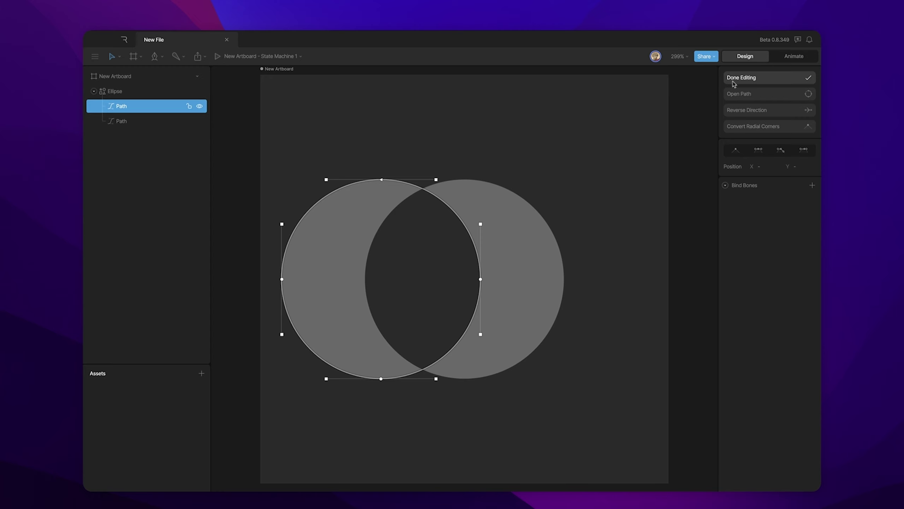
{"action": "left_click", "coordinate": [733, 79]}
{"action": "left_click", "coordinate": [518, 227]}
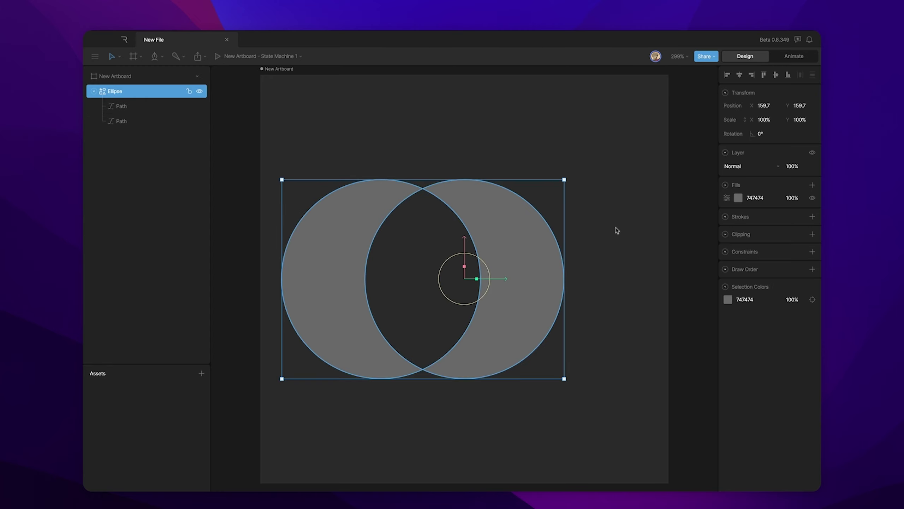
Check the Non-Zero fill rule and inspect the right circle's path direction
{"action": "left_click", "coordinate": [727, 198]}
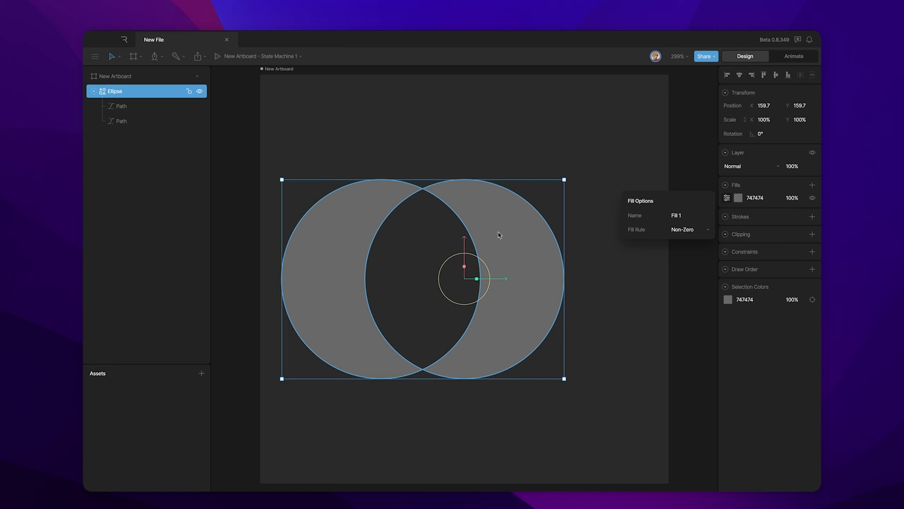
{"action": "left_click", "coordinate": [420, 243]}
{"action": "left_click", "coordinate": [140, 107]}
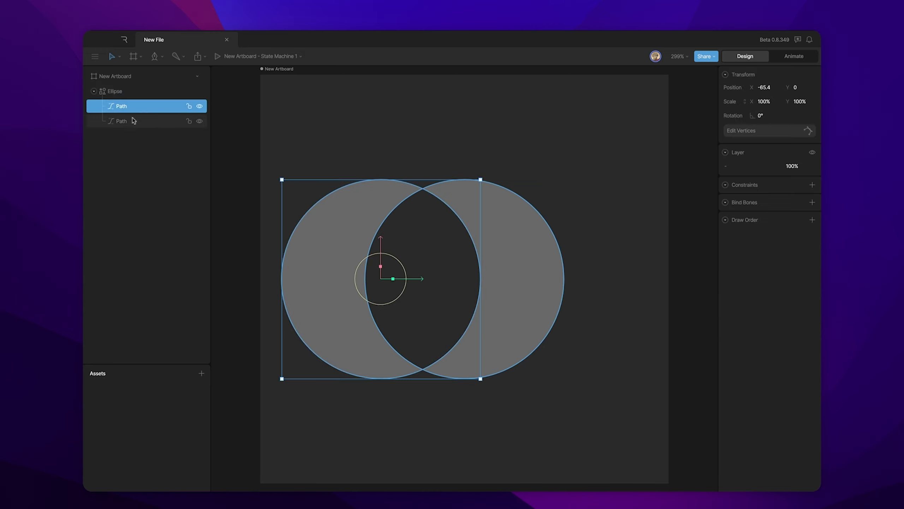
{"action": "left_click", "coordinate": [133, 121]}
{"action": "double_click", "coordinate": [473, 197]}
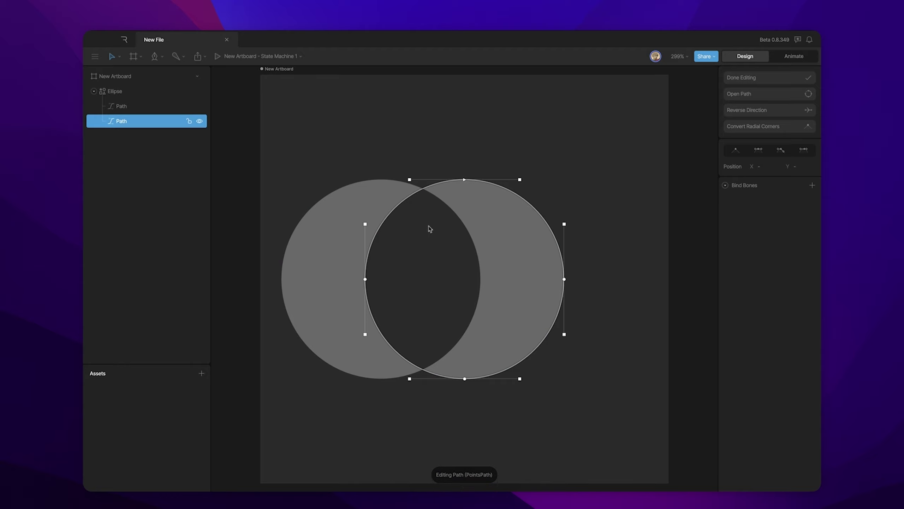
{"action": "key", "text": "Escape"}
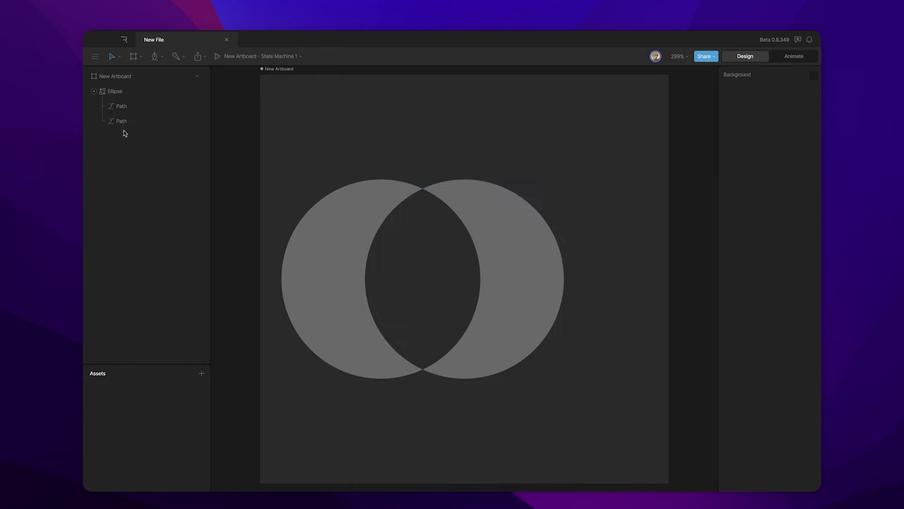
Inspect the left circle's path direction, then finish path editing
{"action": "left_click", "coordinate": [125, 106]}
{"action": "double_click", "coordinate": [385, 193]}
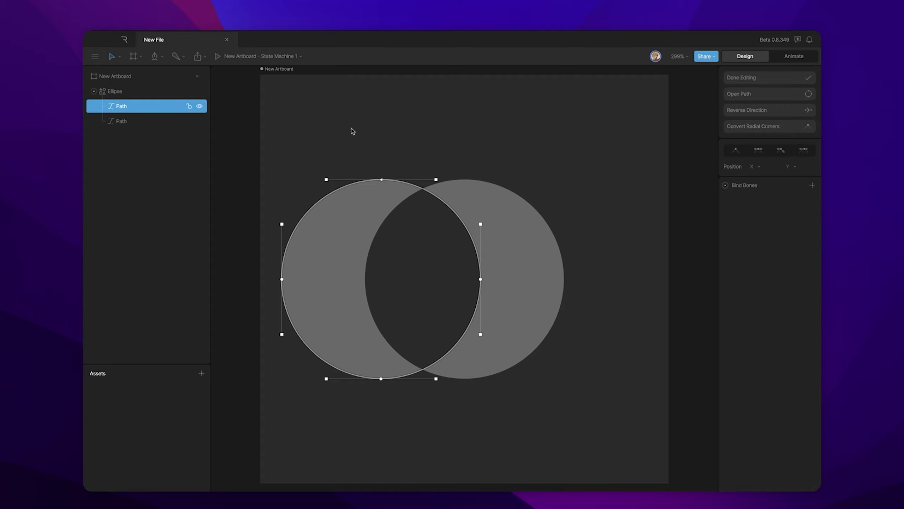
{"action": "left_click", "coordinate": [740, 79]}
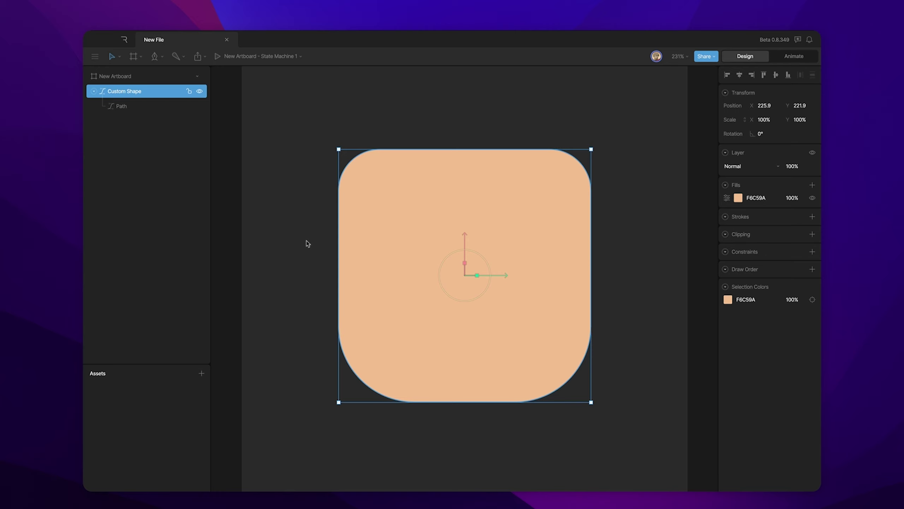
Draw a small square on the peach shape's left edge and convert it to a path
{"action": "key", "text": "r"}
{"action": "left_click_drag", "start_coordinate": [302, 229], "coordinate": [359, 286]}
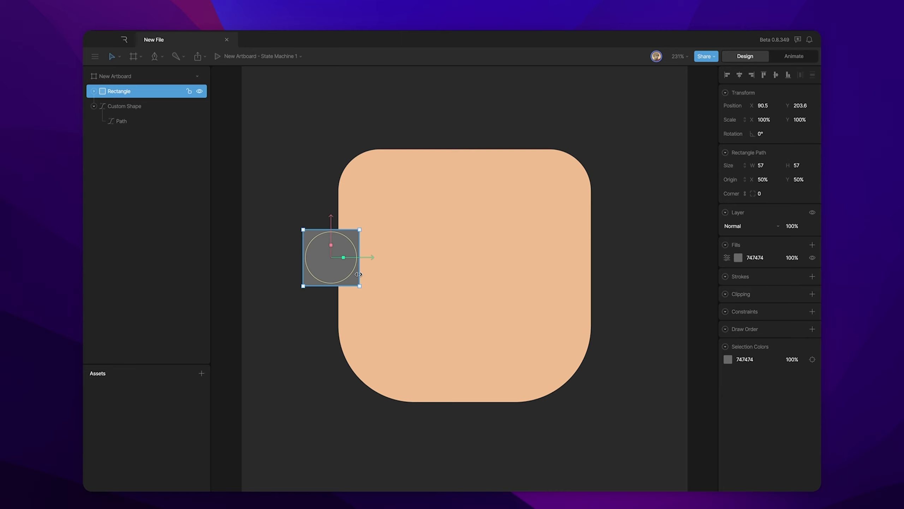
{"action": "key", "text": "Return"}
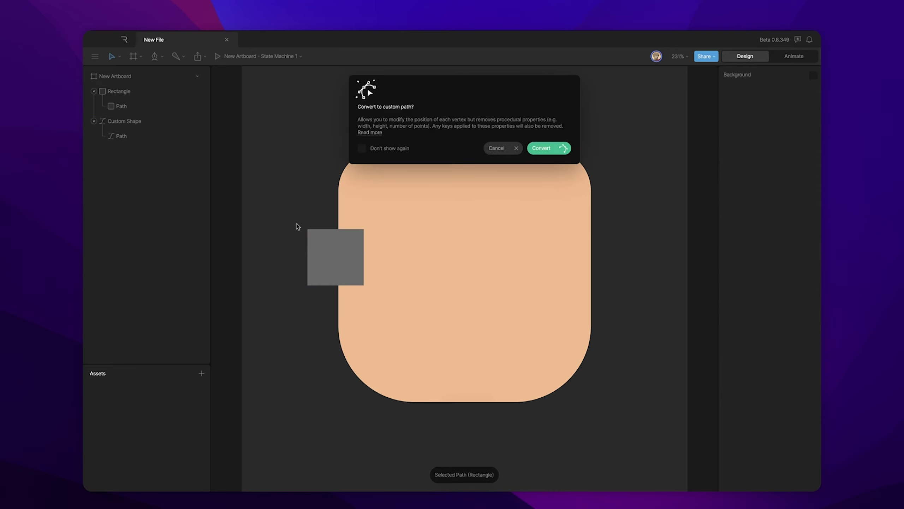
{"action": "key", "text": "Escape"}
Round the square's top-left and bottom-left corners
{"action": "left_click", "coordinate": [307, 232]}
{"action": "key", "text": "Return"}
{"action": "key", "text": "Return"}
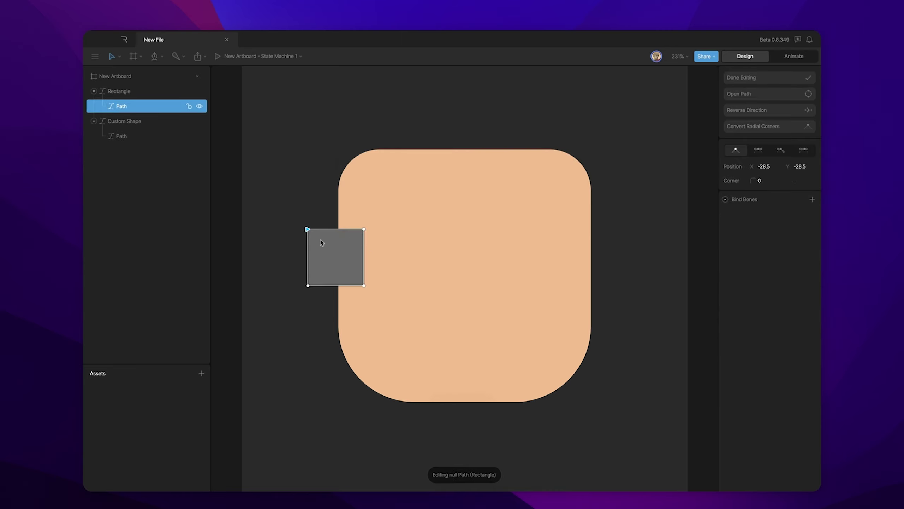
{"action": "mouse_move", "coordinate": [752, 181]}
{"action": "left_mouse_down"}
{"action": "mouse_move", "coordinate": [762, 171]}
{"action": "mouse_move", "coordinate": [761, 183]}
{"action": "left_mouse_up"}
{"action": "left_click", "coordinate": [307, 285]}
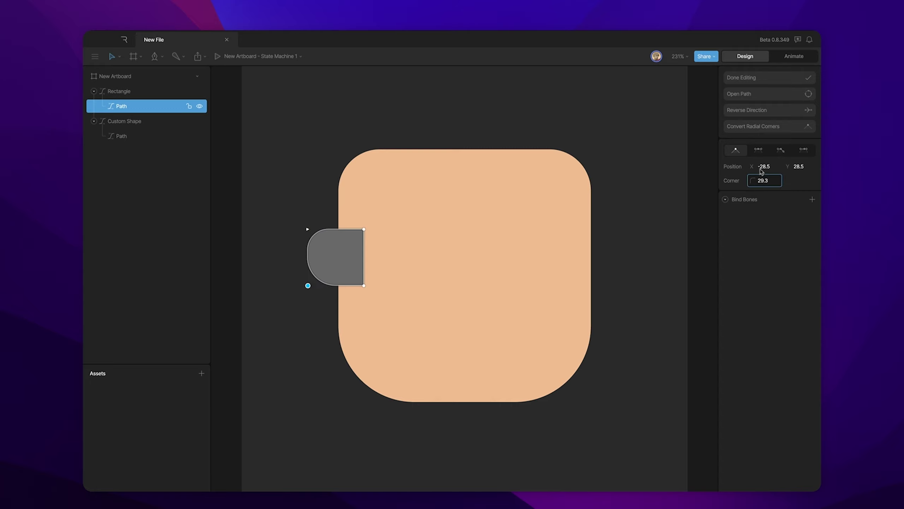
{"action": "left_click", "coordinate": [765, 78]}
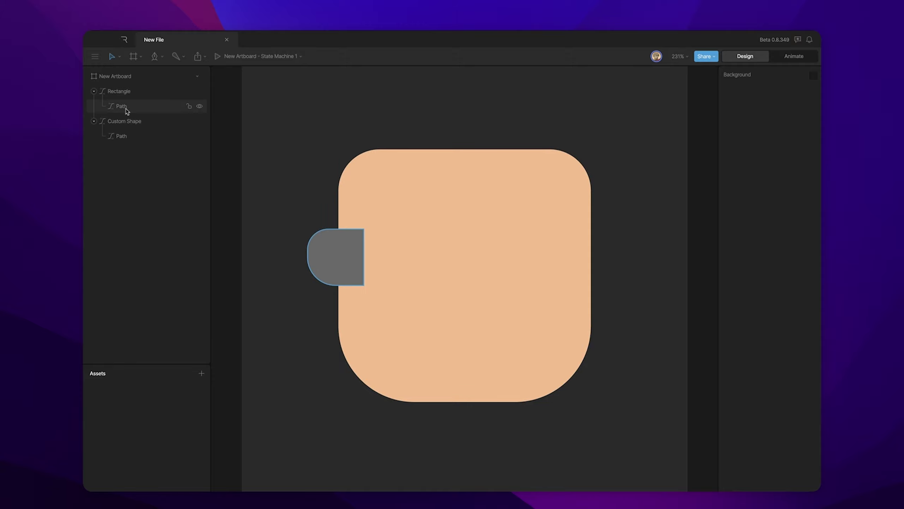
Move the rounded tab's path into the Custom Shape
{"action": "left_click_drag", "start_coordinate": [125, 109], "coordinate": [125, 136]}
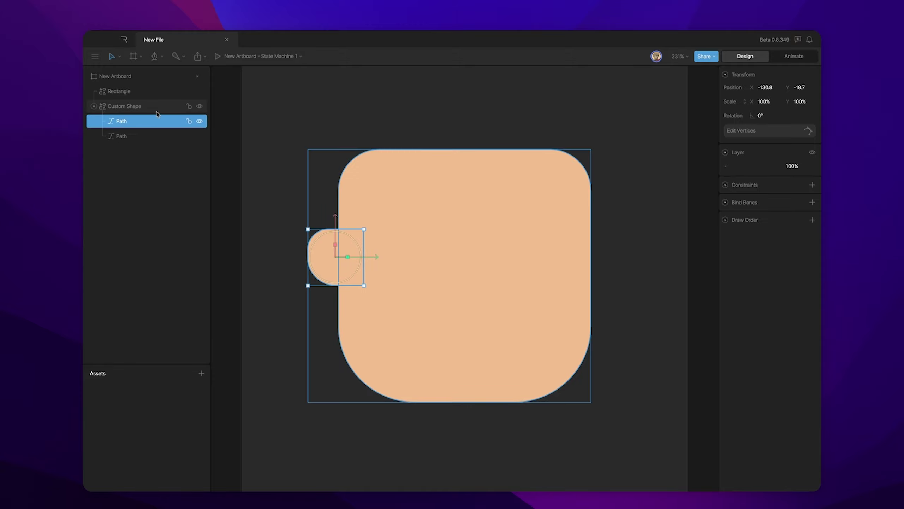
{"action": "left_click", "coordinate": [122, 92]}
{"action": "key", "text": "Delete"}
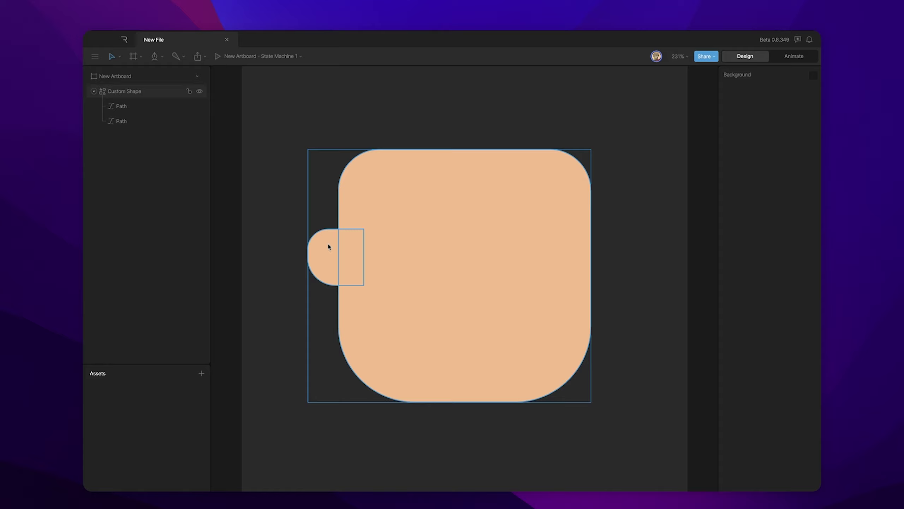
Place a copy of the tab on the right edge, mirrored with negative horizontal scale
{"action": "left_click", "coordinate": [130, 109]}
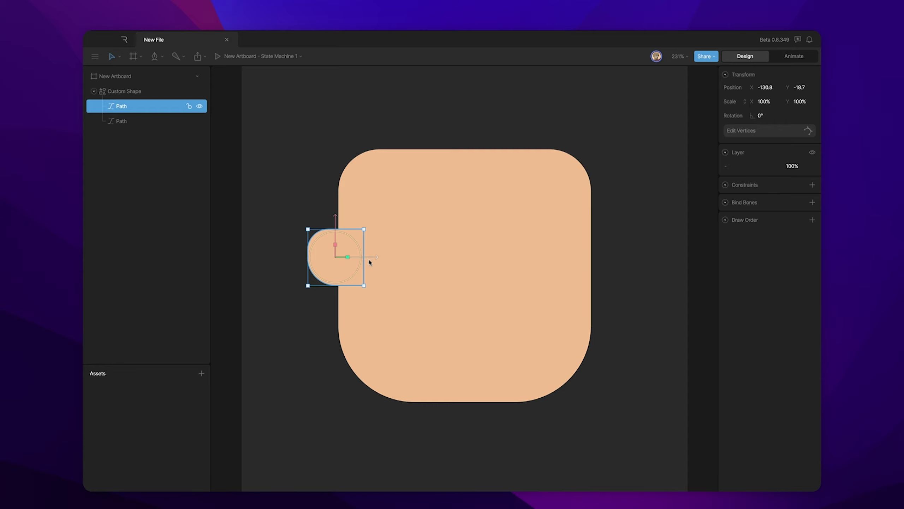
{"action": "left_click_drag", "start_coordinate": [360, 261], "coordinate": [604, 261]}
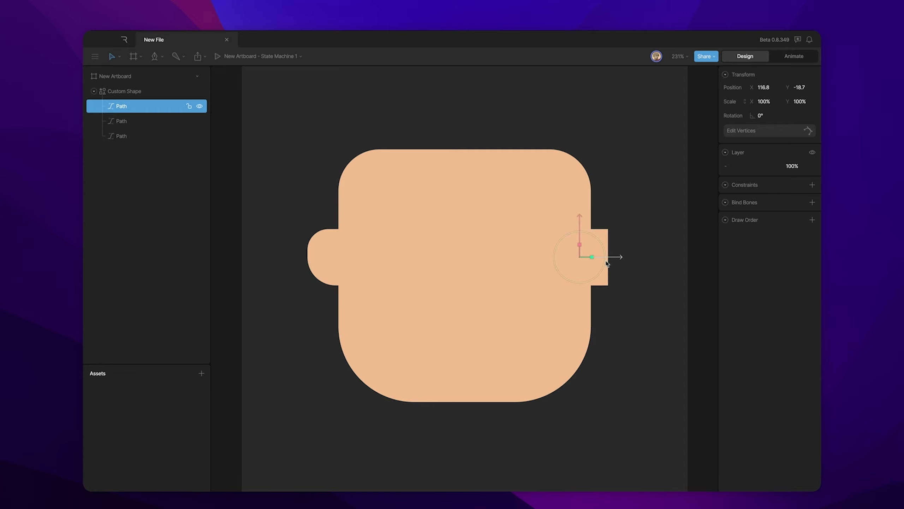
{"action": "left_click", "coordinate": [759, 101]}
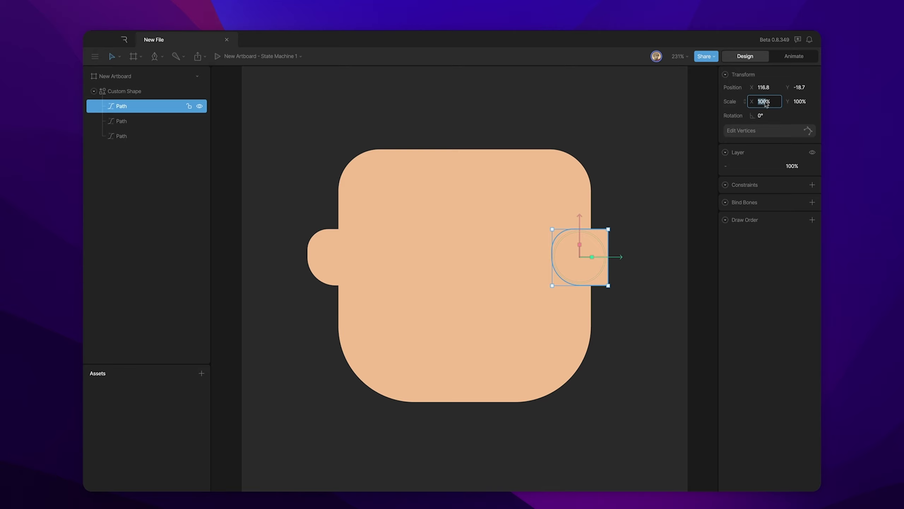
{"action": "left_click", "coordinate": [761, 102]}
{"action": "type", "text": "-"}
{"action": "key", "text": "Return"}
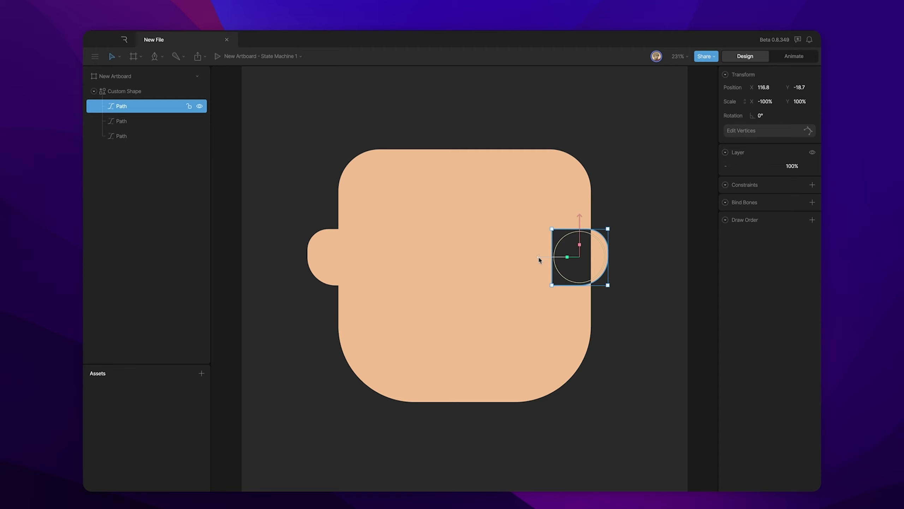
{"action": "left_click_drag", "start_coordinate": [539, 260], "coordinate": [543, 260]}
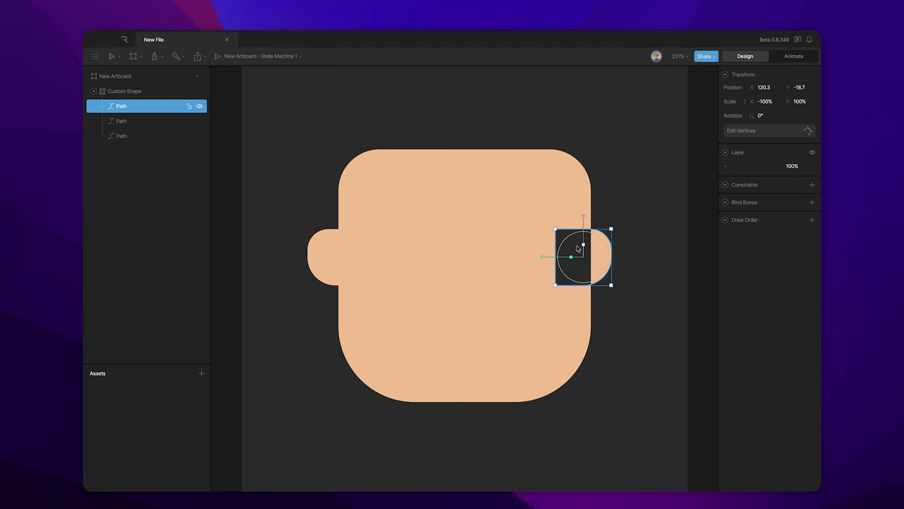
{"action": "left_click", "coordinate": [647, 243]}
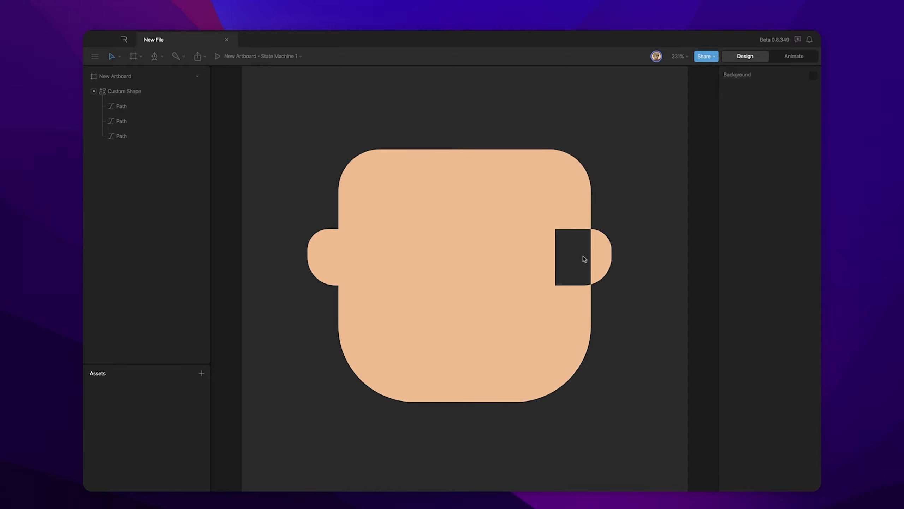
Reverse the square path's direction so it fills solid peach
{"action": "left_click", "coordinate": [136, 110]}
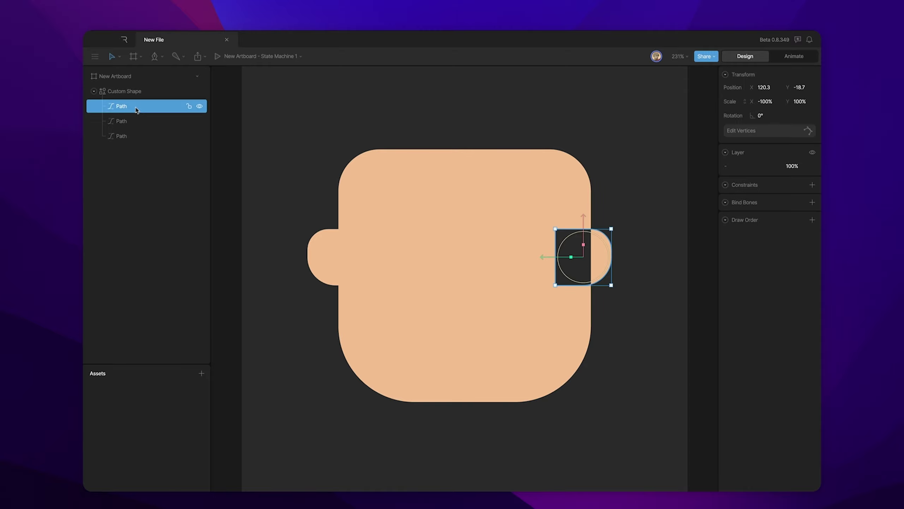
{"action": "key", "text": "Return"}
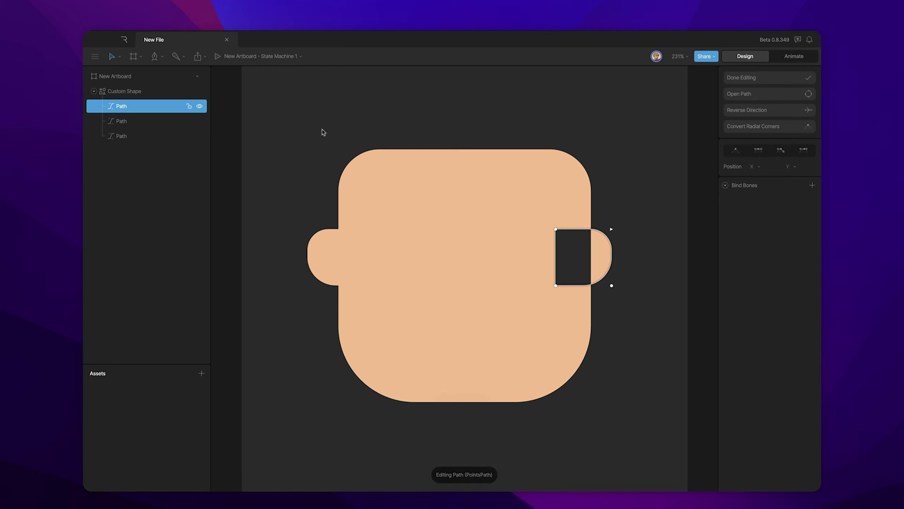
{"action": "left_click", "coordinate": [750, 111]}
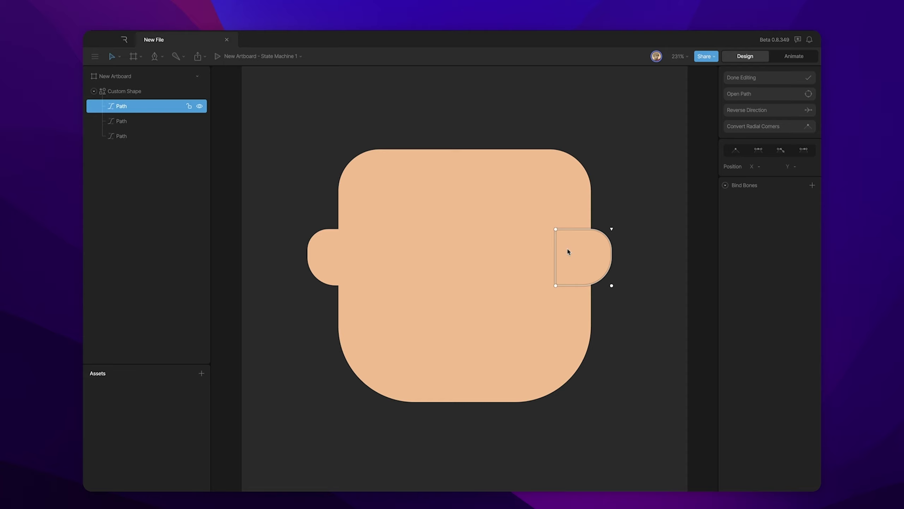
Replace the circle's grey fill with a 109.3-wide stroke and scale it to 68%
{"action": "left_click", "coordinate": [618, 178]}
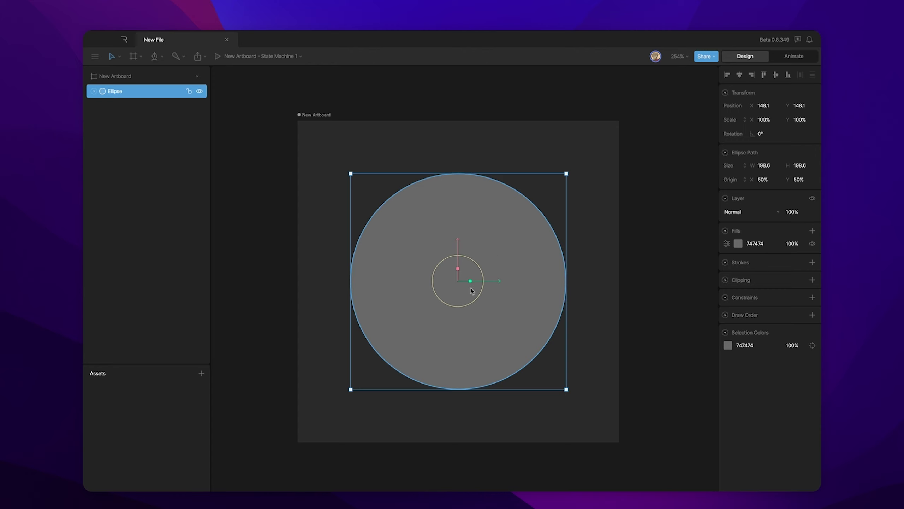
{"action": "left_click", "coordinate": [813, 244]}
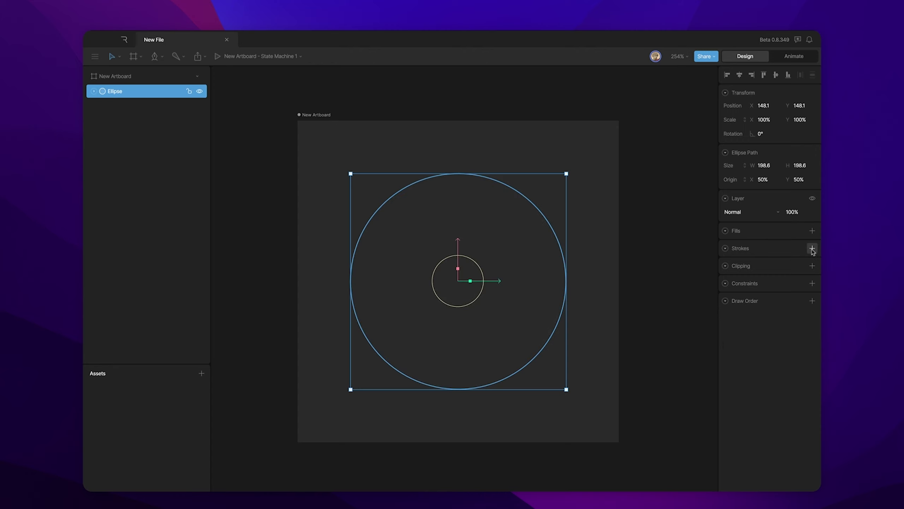
{"action": "left_click", "coordinate": [812, 248]}
{"action": "left_click_drag", "start_coordinate": [791, 264], "coordinate": [783, 222]}
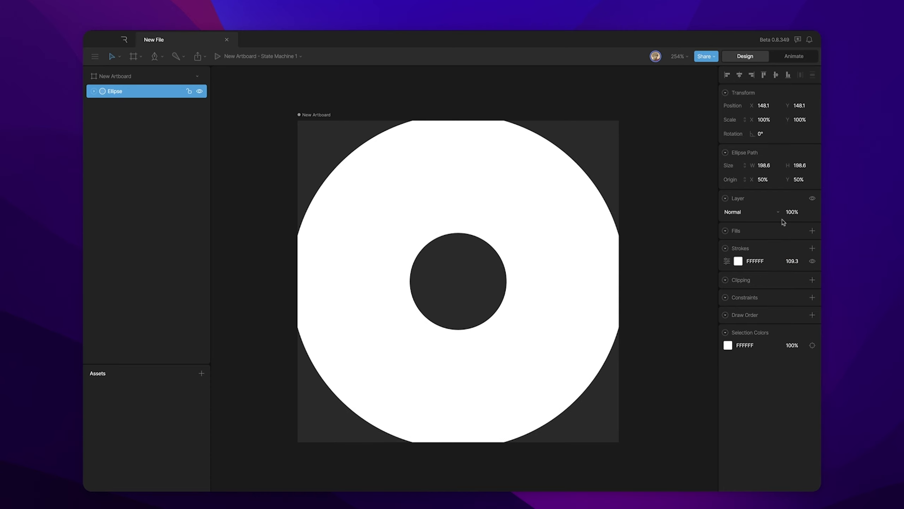
{"action": "left_click_drag", "start_coordinate": [469, 281], "coordinate": [429, 282]}
Colour the ring's stroke brown 75432F
{"action": "left_click", "coordinate": [738, 261]}
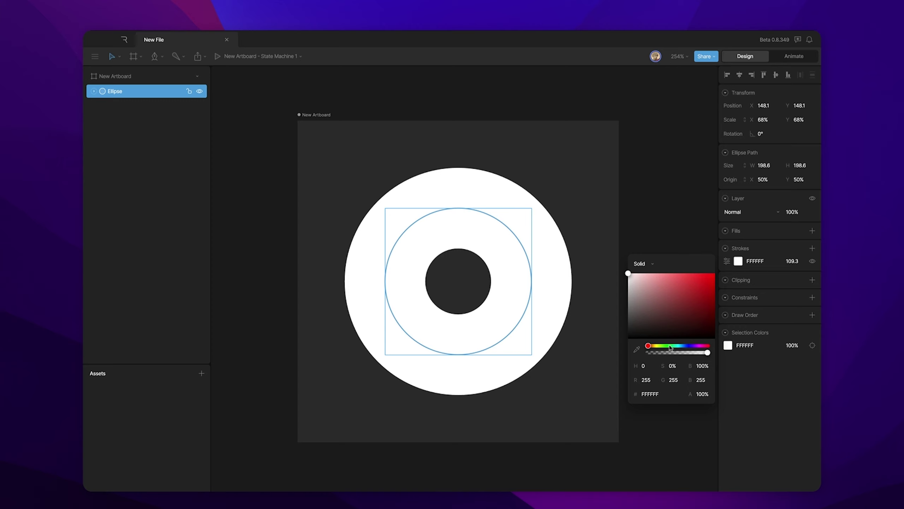
{"action": "left_click", "coordinate": [650, 346]}
{"action": "left_click_drag", "start_coordinate": [676, 323], "coordinate": [681, 310]}
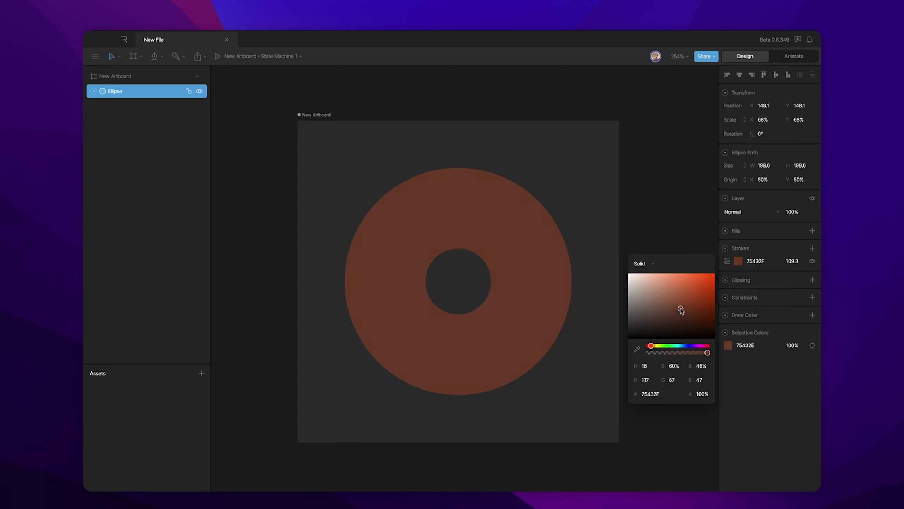
{"action": "left_click", "coordinate": [595, 202]}
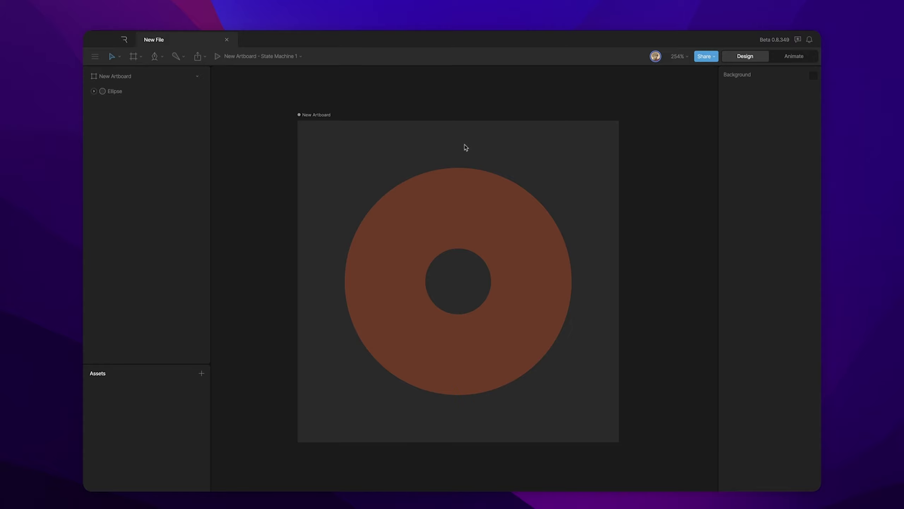
Add a second stroke of width 82.1 coloured magenta E11975 over the brown ring
{"action": "left_click", "coordinate": [473, 210]}
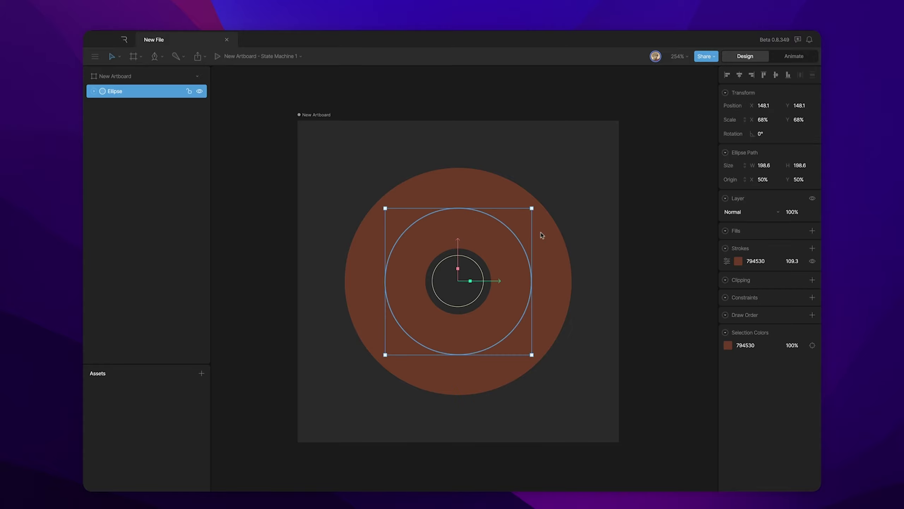
{"action": "left_click", "coordinate": [813, 248]}
{"action": "left_click_drag", "start_coordinate": [794, 261], "coordinate": [795, 228]}
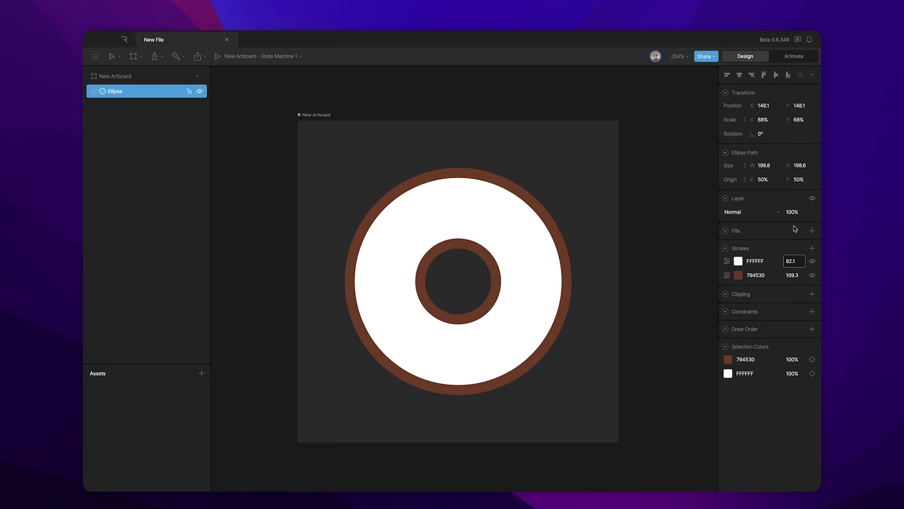
{"action": "left_click", "coordinate": [738, 261]}
{"action": "left_click_drag", "start_coordinate": [695, 347], "coordinate": [703, 347]}
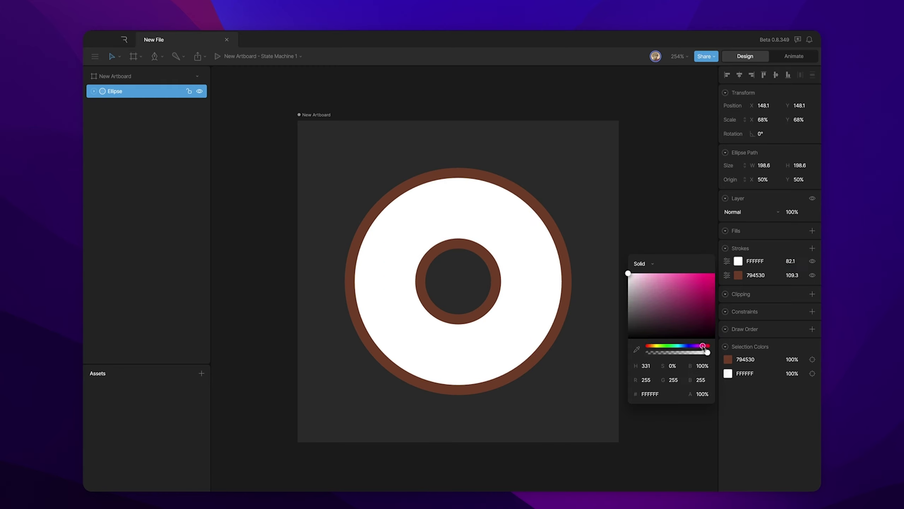
{"action": "left_click_drag", "start_coordinate": [705, 312], "coordinate": [705, 281]}
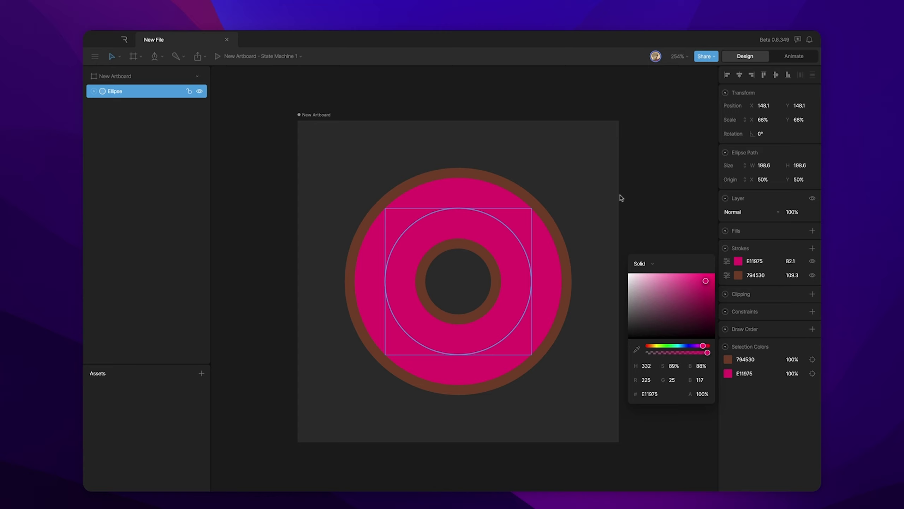
{"action": "left_click", "coordinate": [622, 198]}
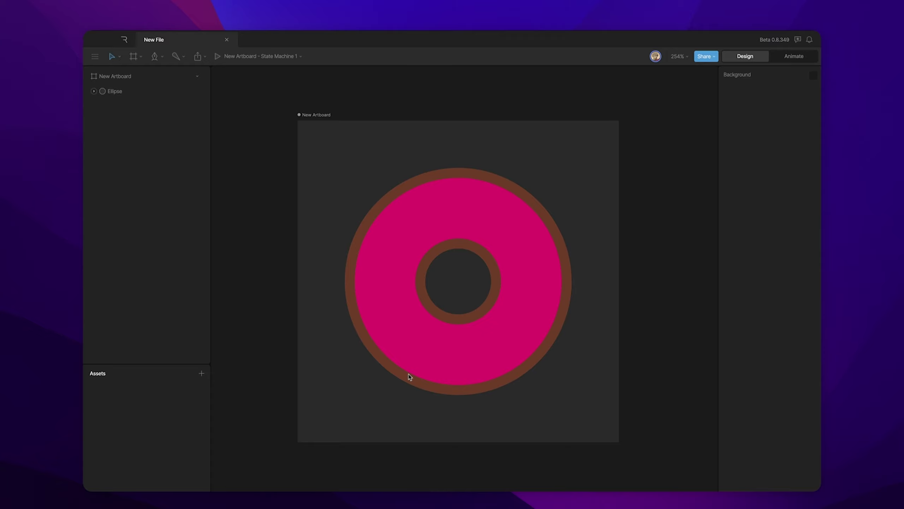
Delete the pink E11975 stroke from the donut ring
{"action": "left_click", "coordinate": [424, 337]}
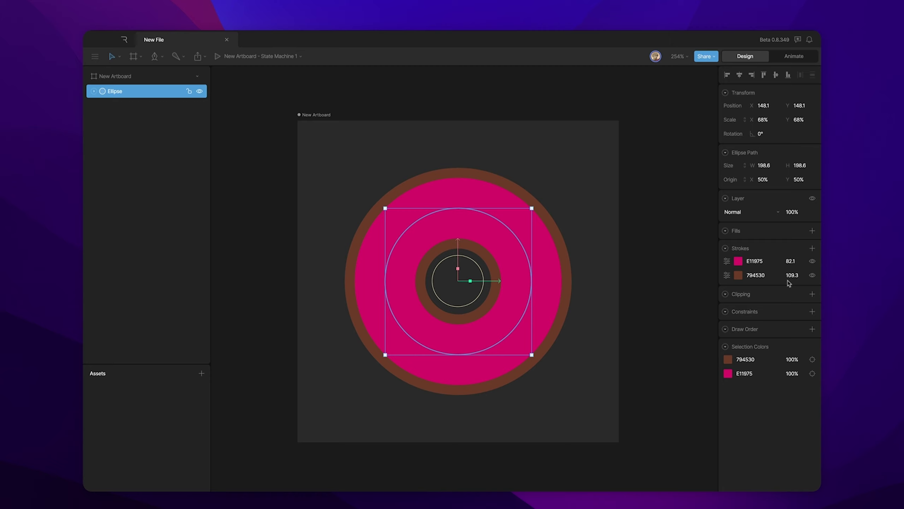
{"action": "left_click", "coordinate": [813, 263]}
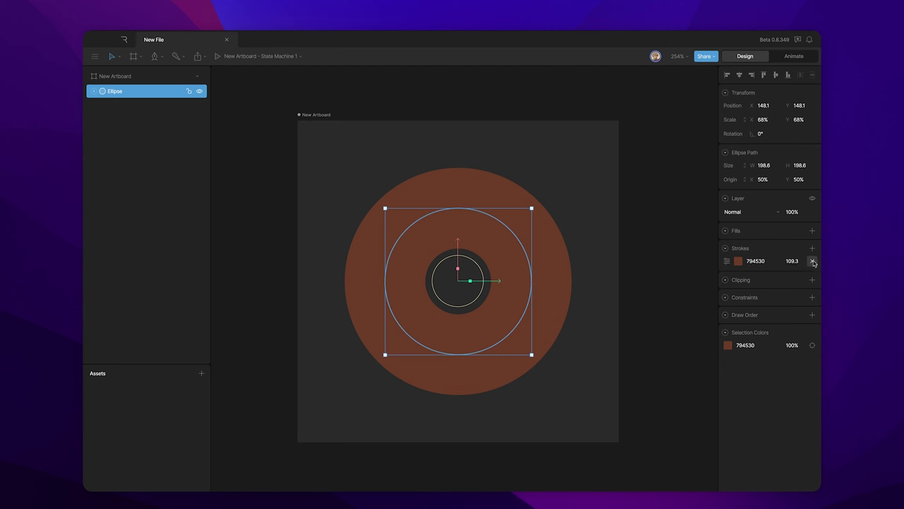
{"action": "left_click", "coordinate": [545, 171]}
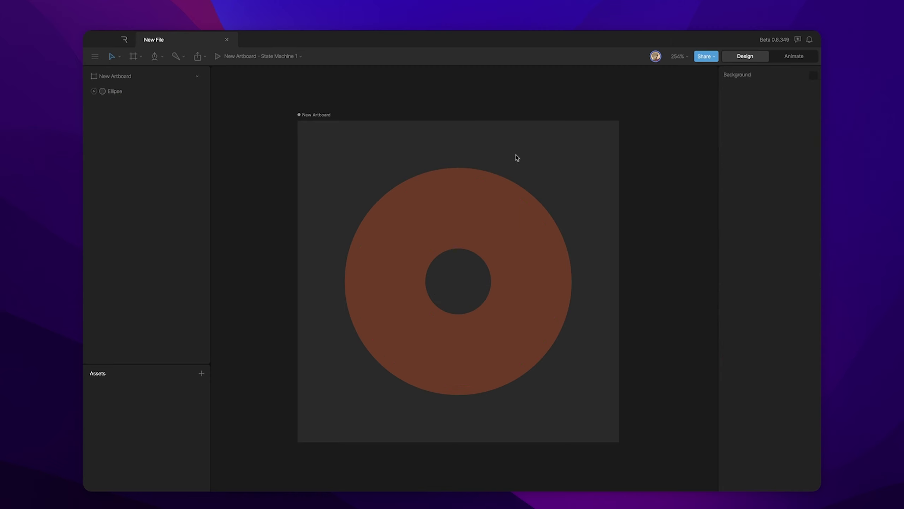
Draw a closed wavy bezier icing shape around the ring with the Pen tool
{"action": "key", "text": "p"}
{"action": "left_click_drag", "start_coordinate": [457, 162], "coordinate": [503, 164]}
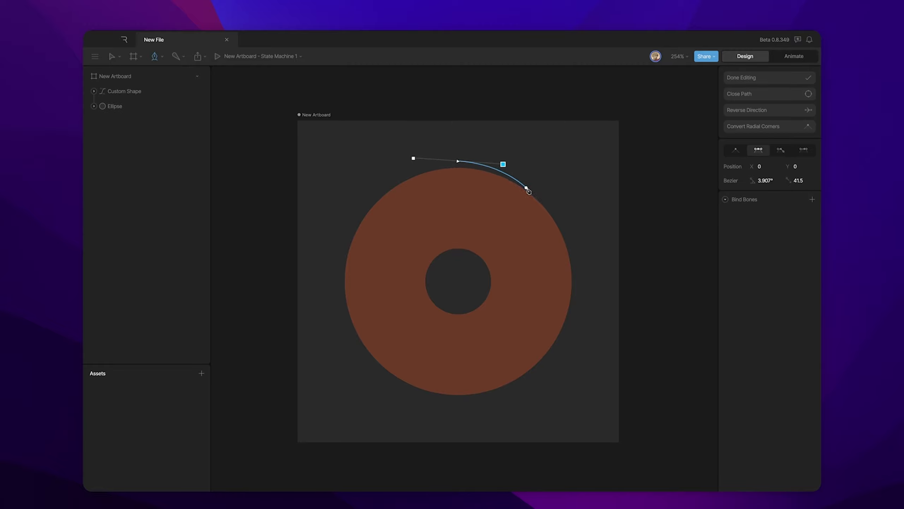
{"action": "left_click_drag", "start_coordinate": [530, 192], "coordinate": [552, 208]}
{"action": "left_click_drag", "start_coordinate": [571, 242], "coordinate": [575, 313]}
{"action": "left_click_drag", "start_coordinate": [553, 360], "coordinate": [420, 398]}
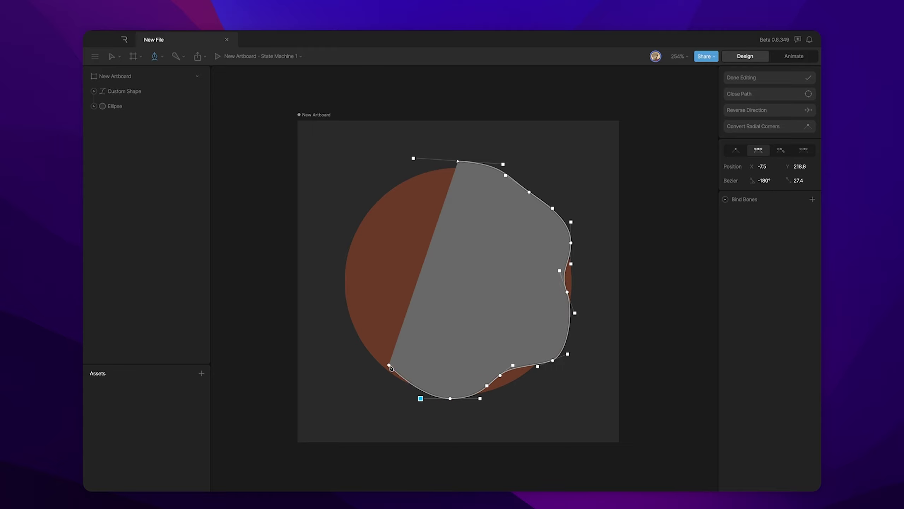
{"action": "left_click_drag", "start_coordinate": [389, 366], "coordinate": [347, 312]}
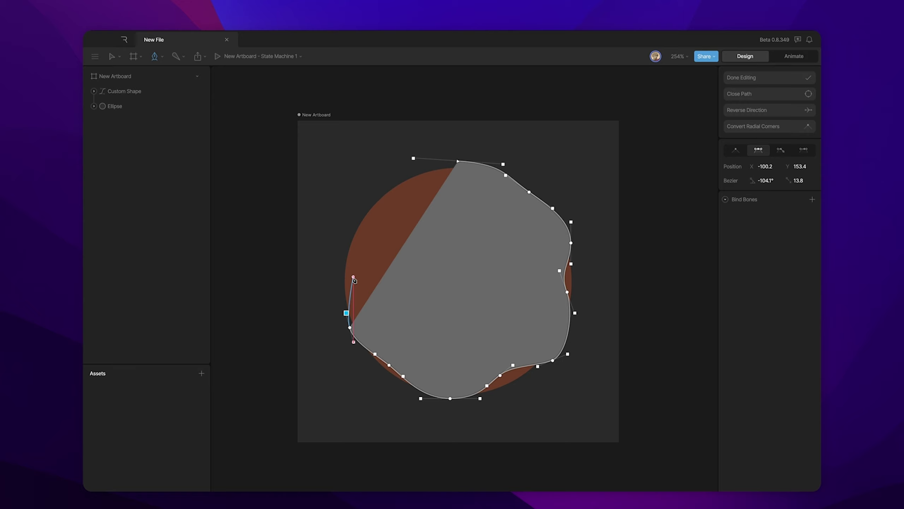
{"action": "left_click_drag", "start_coordinate": [350, 272], "coordinate": [436, 175]}
{"action": "left_click", "coordinate": [458, 162]}
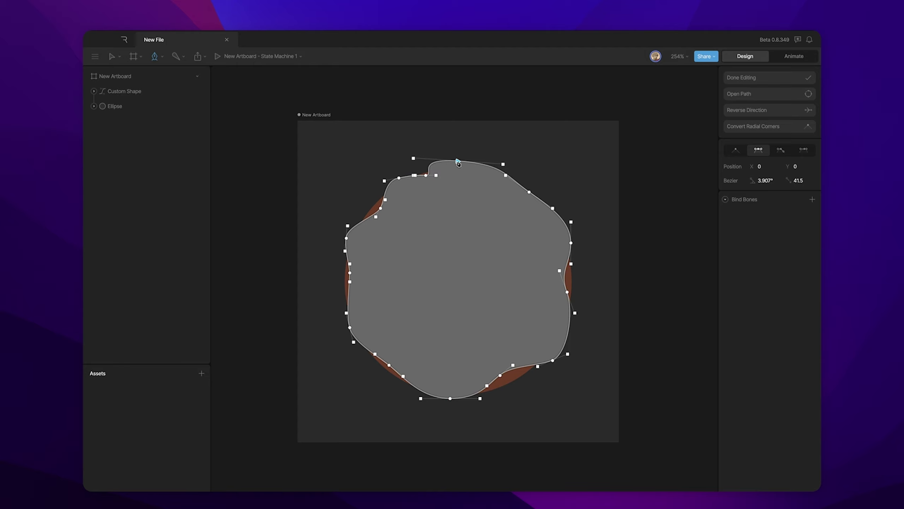
Smooth the curve at the icing's top and finish editing the path
{"action": "key", "text": "v"}
{"action": "left_click_drag", "start_coordinate": [413, 158], "coordinate": [435, 159]}
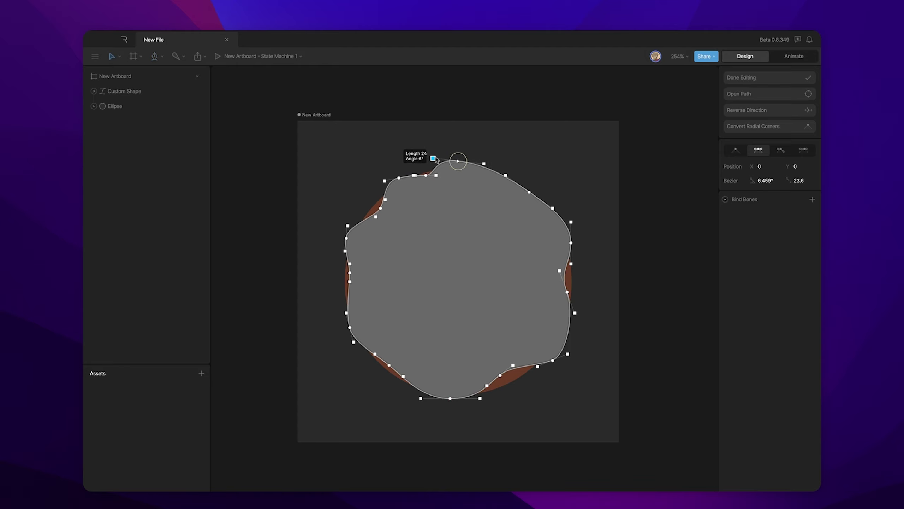
{"action": "left_click", "coordinate": [769, 78]}
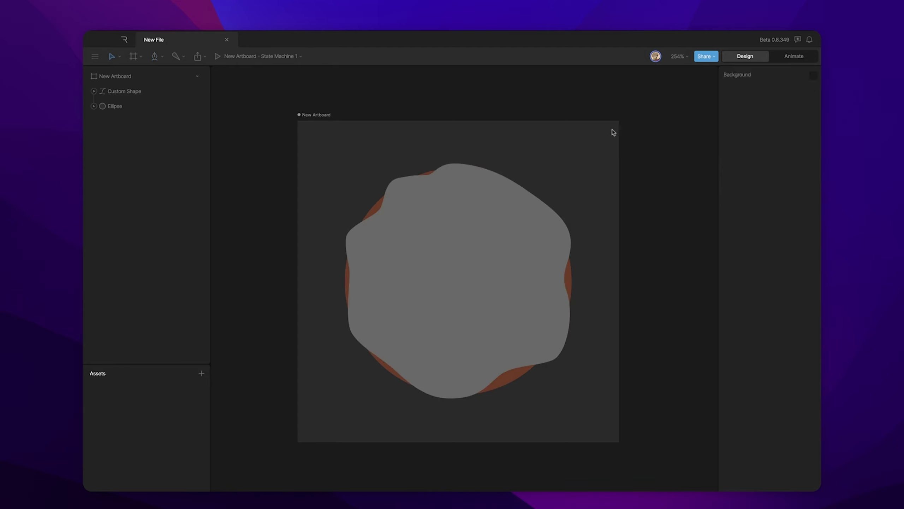
Fill the wavy icing Custom Shape with magenta BA178E
{"action": "left_click", "coordinate": [499, 224]}
{"action": "left_click", "coordinate": [738, 198]}
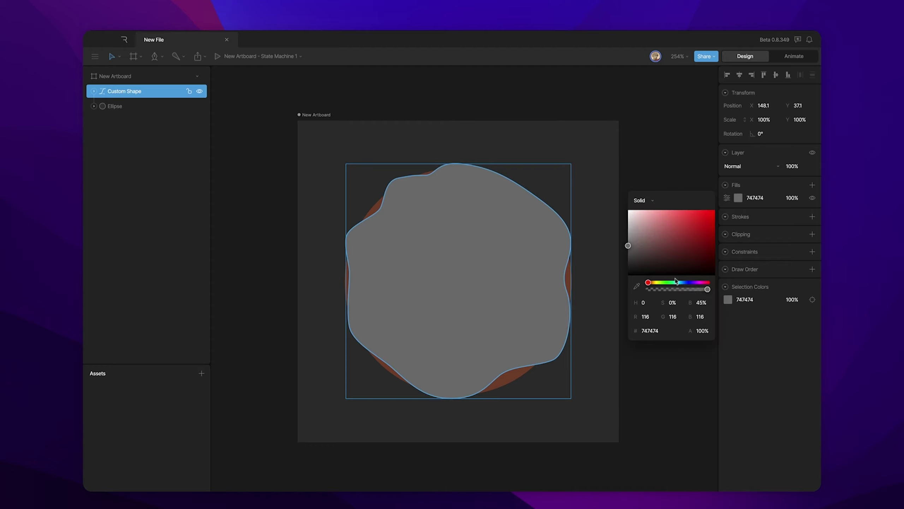
{"action": "mouse_move", "coordinate": [676, 281]}
{"action": "left_mouse_down"}
{"action": "mouse_move", "coordinate": [700, 282]}
{"action": "mouse_move", "coordinate": [704, 218]}
{"action": "left_mouse_up"}
{"action": "left_click", "coordinate": [501, 171]}
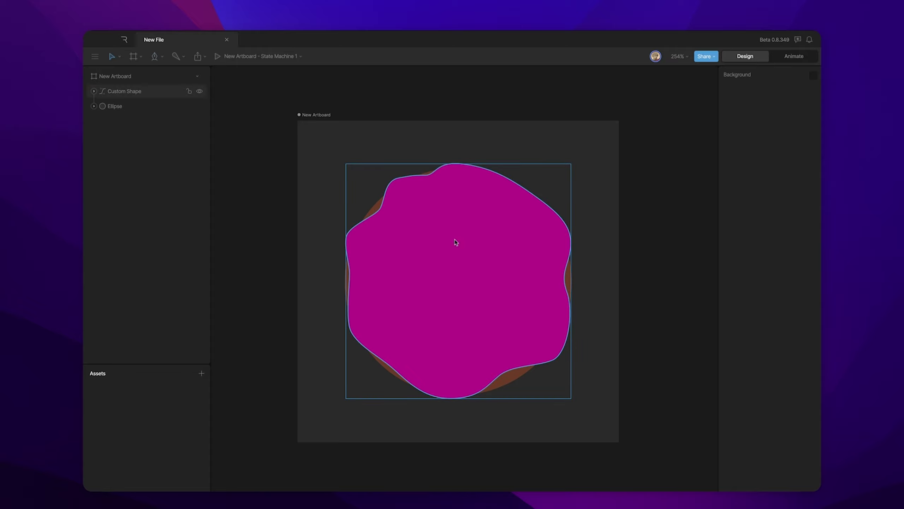
{"action": "key", "text": "p"}
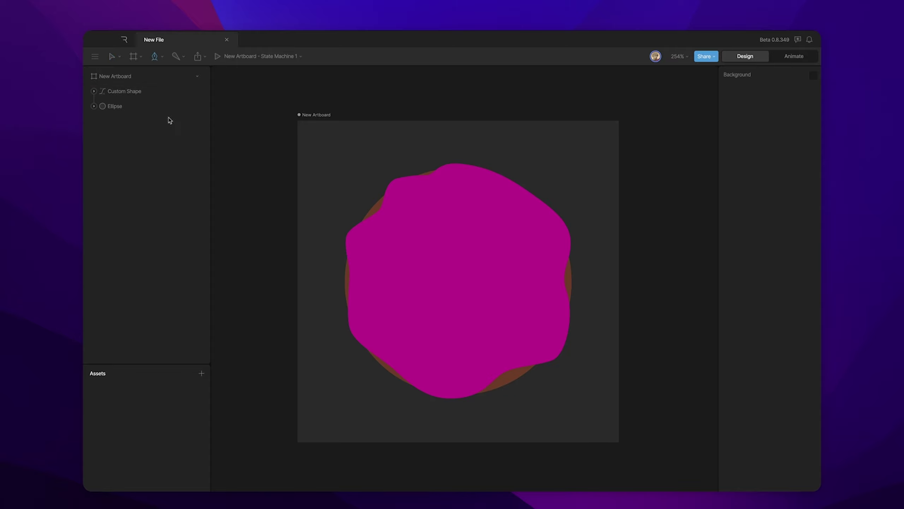
{"action": "left_click", "coordinate": [137, 92]}
Draw a wavy inner path in the icing's Custom Shape to punch the donut hole, then zoom out
{"action": "left_click", "coordinate": [123, 107]}
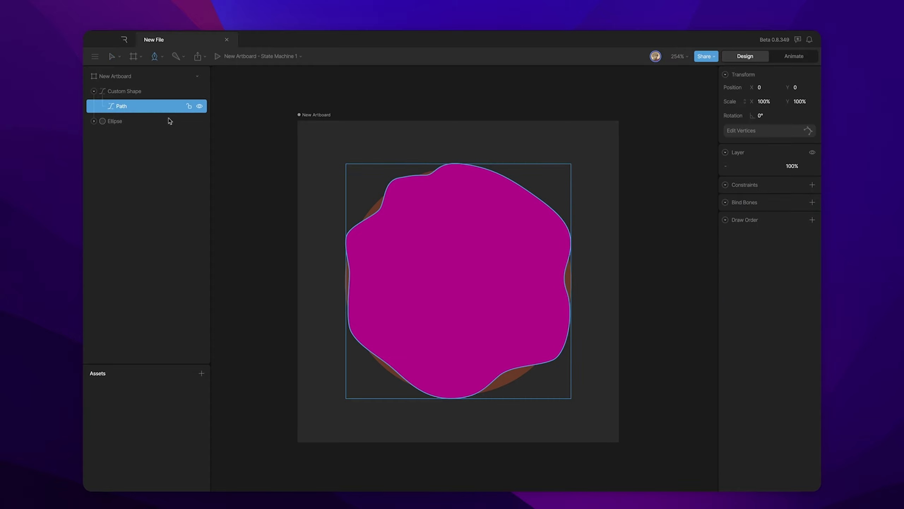
{"action": "mouse_move", "coordinate": [453, 239]}
{"action": "left_mouse_down"}
{"action": "mouse_move", "coordinate": [435, 244]}
{"action": "mouse_move", "coordinate": [423, 266]}
{"action": "mouse_move", "coordinate": [440, 280]}
{"action": "mouse_move", "coordinate": [430, 302]}
{"action": "mouse_move", "coordinate": [448, 325]}
{"action": "mouse_move", "coordinate": [497, 300]}
{"action": "mouse_move", "coordinate": [496, 273]}
{"action": "left_mouse_up"}
{"action": "left_click_drag", "start_coordinate": [496, 263], "coordinate": [488, 310]}
{"action": "left_click", "coordinate": [491, 311]}
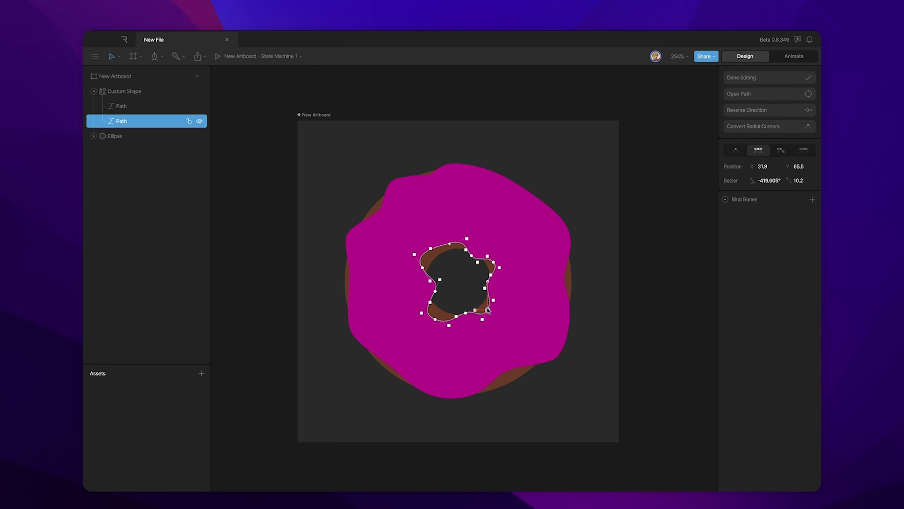
{"action": "left_click_drag", "start_coordinate": [436, 320], "coordinate": [433, 267]}
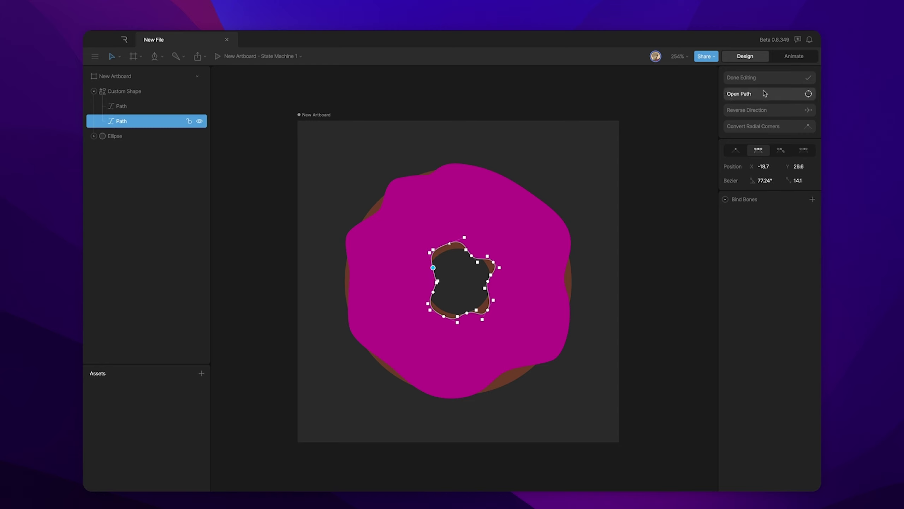
{"action": "left_click", "coordinate": [692, 139]}
{"action": "scroll", "coordinate": [605, 143], "scroll_direction": "down", "scroll_amount": 5}
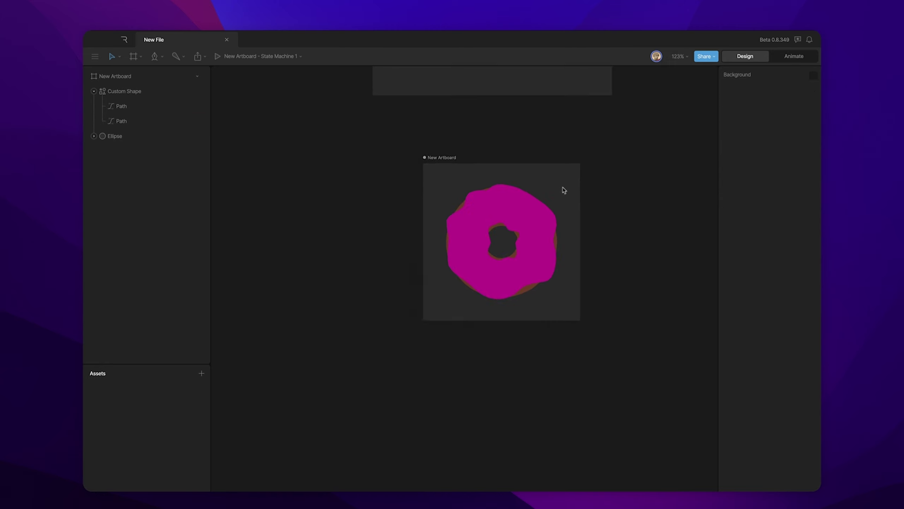
Zoom in on the bird artboard and pan it into the centre of the canvas
{"action": "scroll", "coordinate": [562, 192], "scroll_direction": "up", "scroll_amount": 3}
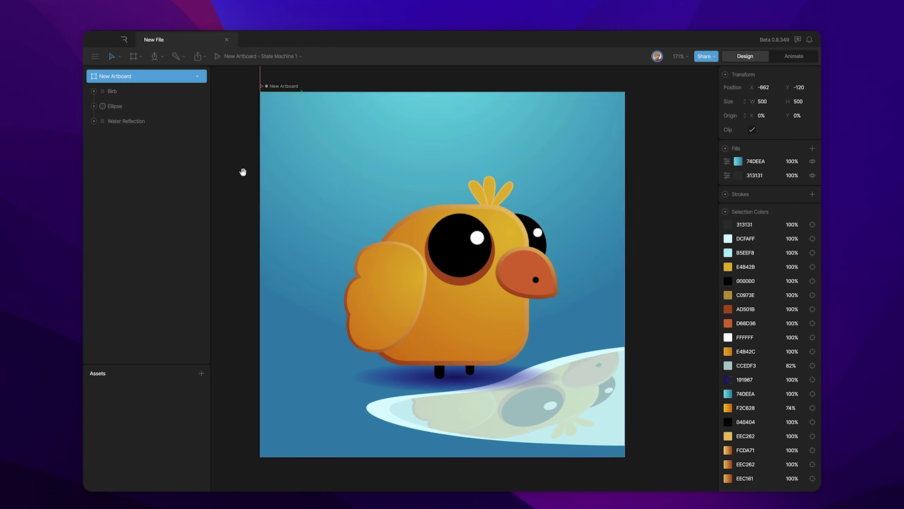
{"action": "left_click_drag", "start_coordinate": [242, 172], "coordinate": [263, 181]}
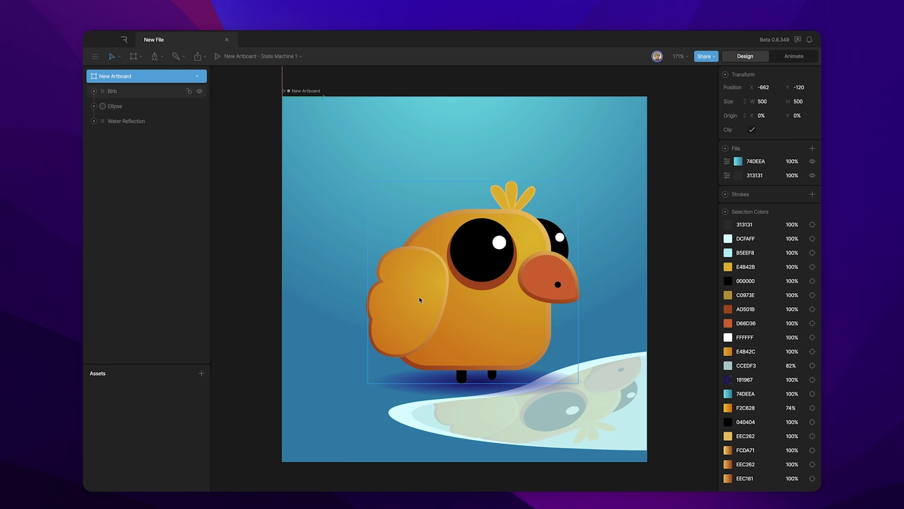
Draw a large ellipse over the bird and give it a radial gradient fill
{"action": "key", "text": "o"}
{"action": "left_click_drag", "start_coordinate": [349, 120], "coordinate": [654, 424]}
{"action": "left_click_drag", "start_coordinate": [603, 320], "coordinate": [587, 299]}
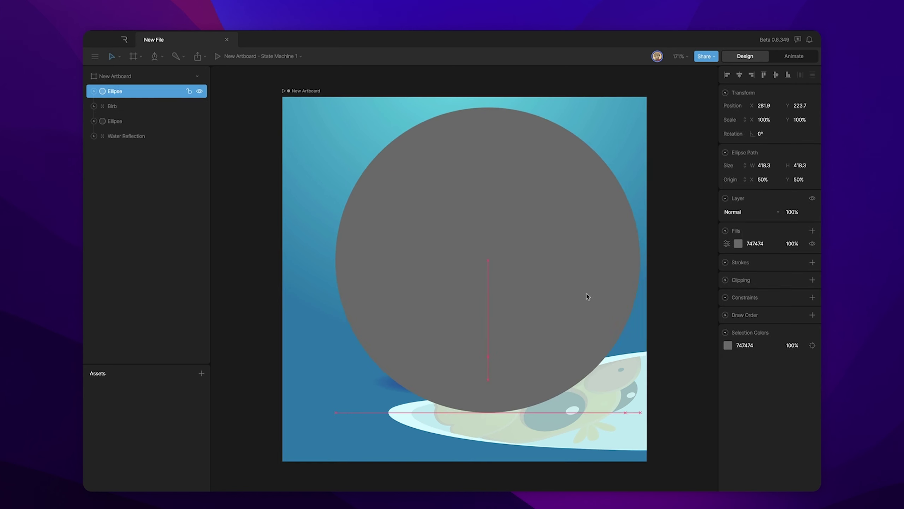
{"action": "left_click", "coordinate": [738, 243]}
{"action": "left_click", "coordinate": [641, 246]}
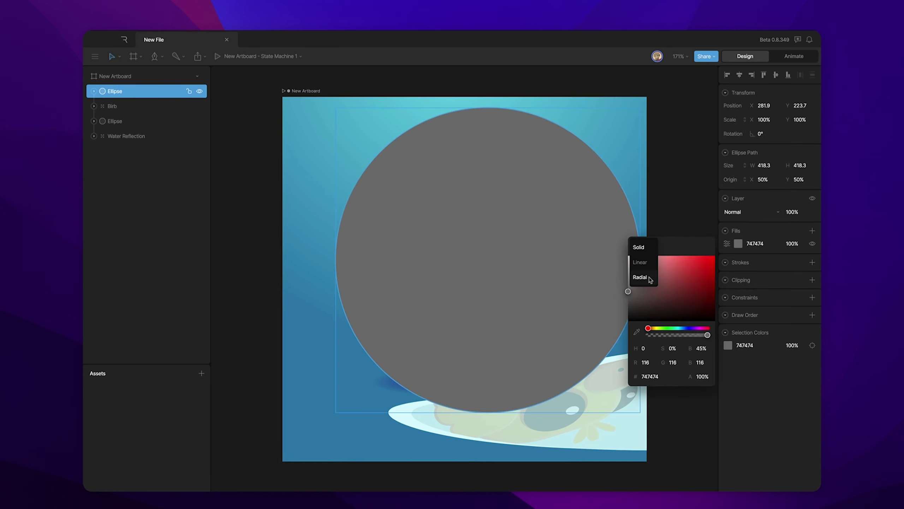
{"action": "left_click", "coordinate": [641, 278]}
Set the gradient stops to pale teal 9EDFE1 and blue 3B10E3, with fill opacity 76%
{"action": "left_click_drag", "start_coordinate": [336, 261], "coordinate": [513, 299]}
{"action": "left_click", "coordinate": [678, 336]}
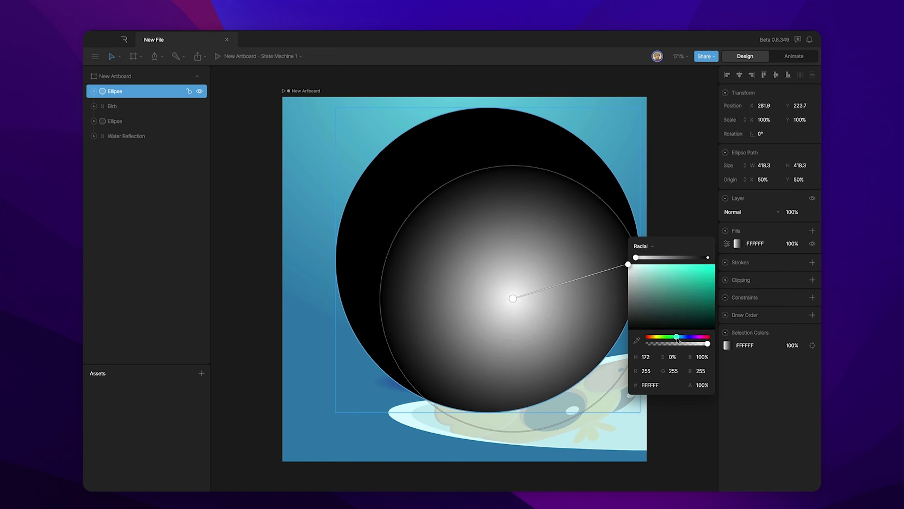
{"action": "left_click_drag", "start_coordinate": [671, 297], "coordinate": [708, 271]}
{"action": "left_click", "coordinate": [707, 257]}
{"action": "left_click", "coordinate": [689, 336]}
{"action": "left_click_drag", "start_coordinate": [786, 242], "coordinate": [791, 301]}
Move the gradient centre onto the bird's body and stretch its outer edge toward the crest
{"action": "left_click", "coordinate": [738, 243]}
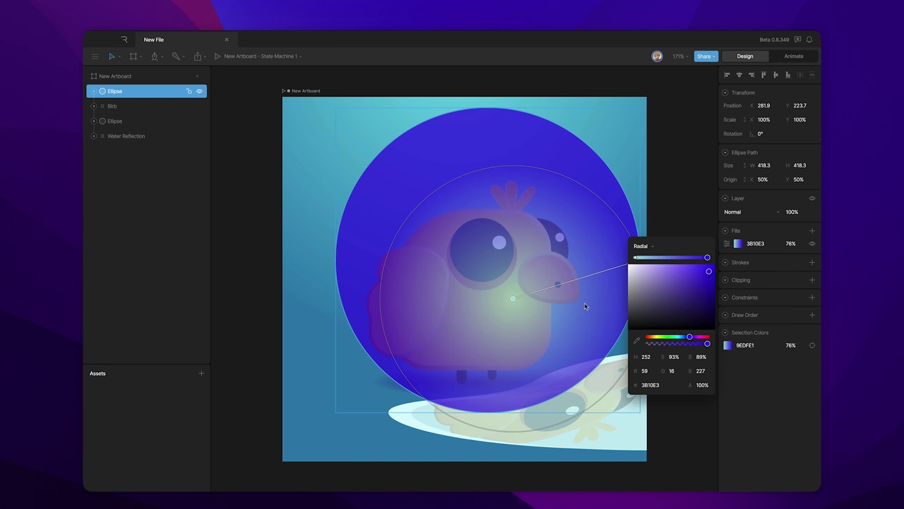
{"action": "left_click_drag", "start_coordinate": [516, 301], "coordinate": [526, 341]}
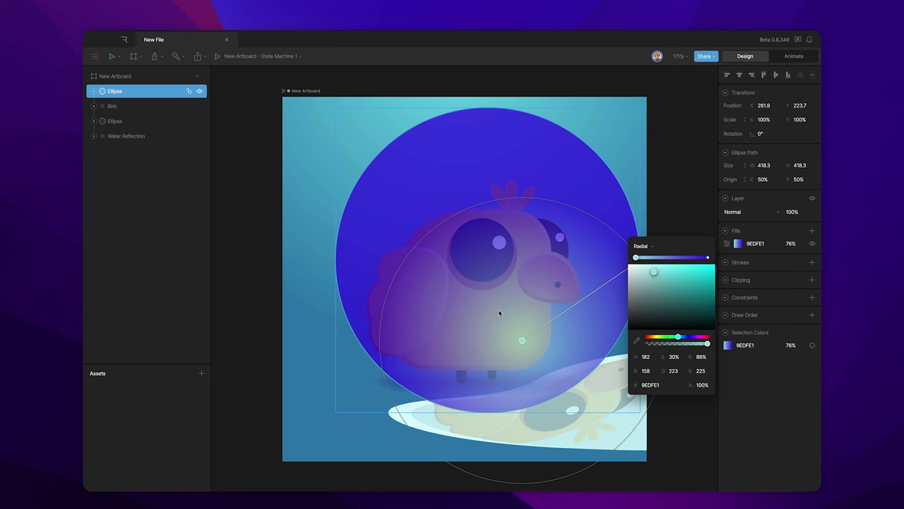
{"action": "scroll", "coordinate": [498, 313], "scroll_direction": "right", "scroll_amount": 5}
{"action": "scroll", "coordinate": [498, 313], "scroll_direction": "up", "scroll_amount": 1}
{"action": "left_click_drag", "start_coordinate": [583, 268], "coordinate": [498, 216]}
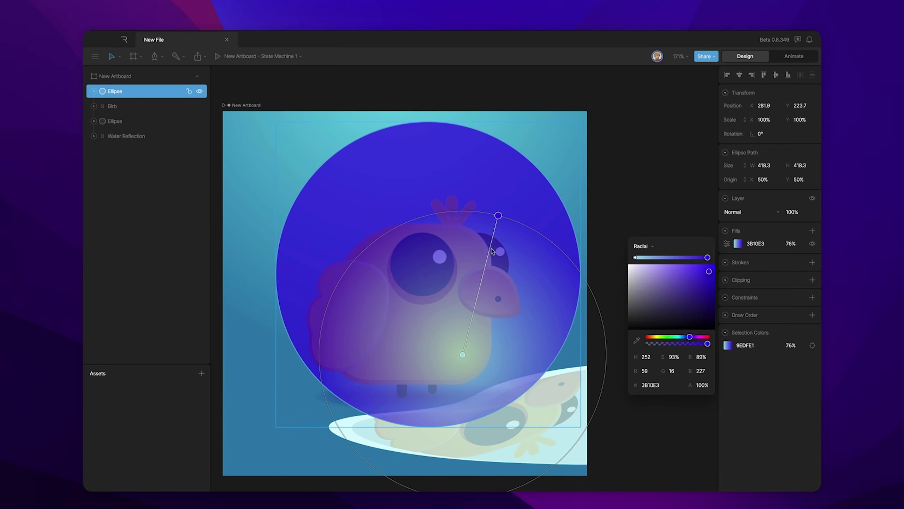
{"action": "left_click", "coordinate": [568, 145]}
Set the gradient circle's blend mode to Hard Light and its fill opacity to 57%
{"action": "left_click", "coordinate": [477, 171]}
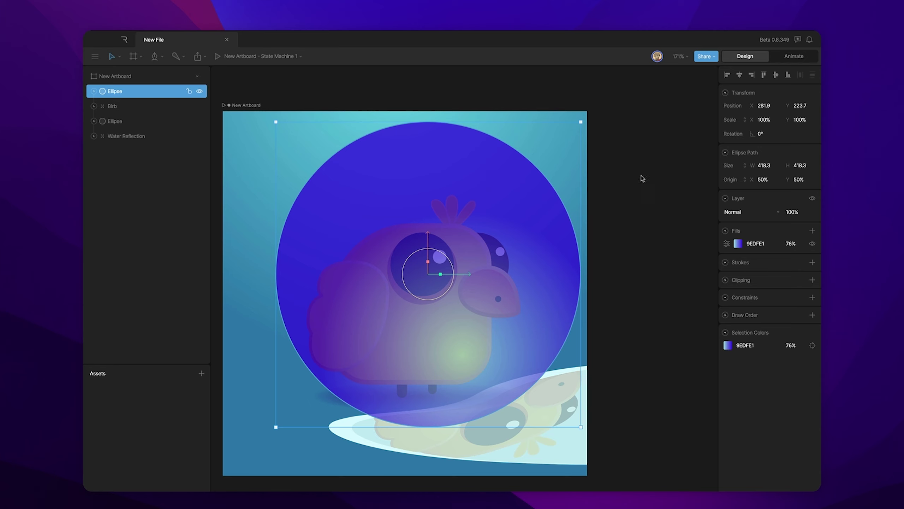
{"action": "left_click", "coordinate": [743, 216]}
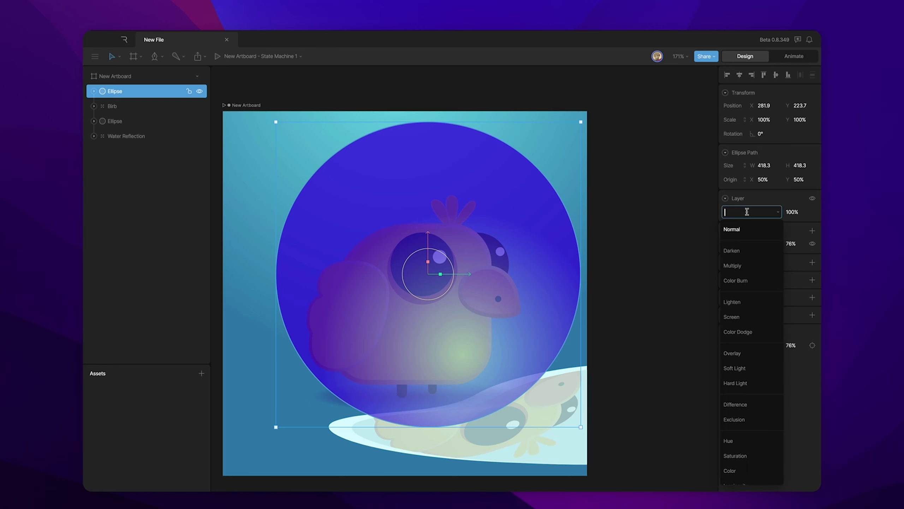
{"action": "left_click", "coordinate": [761, 380]}
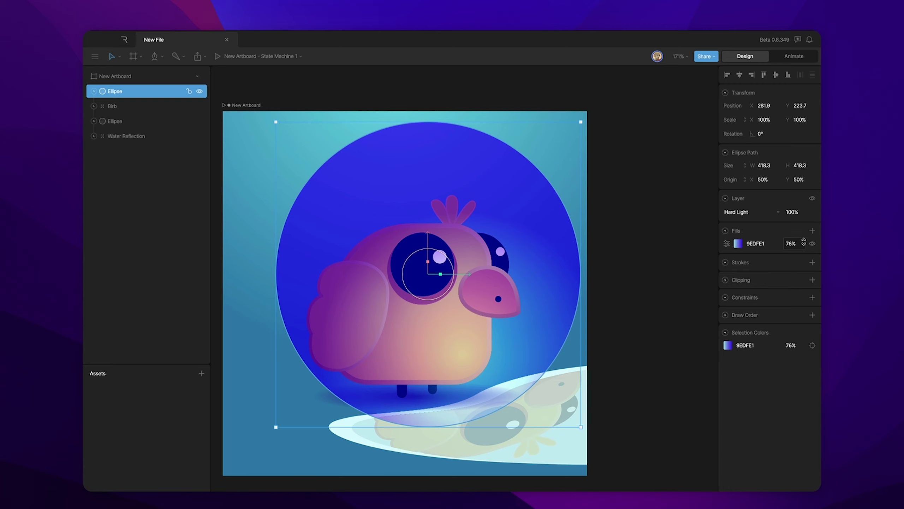
{"action": "left_click_drag", "start_coordinate": [804, 241], "coordinate": [799, 282]}
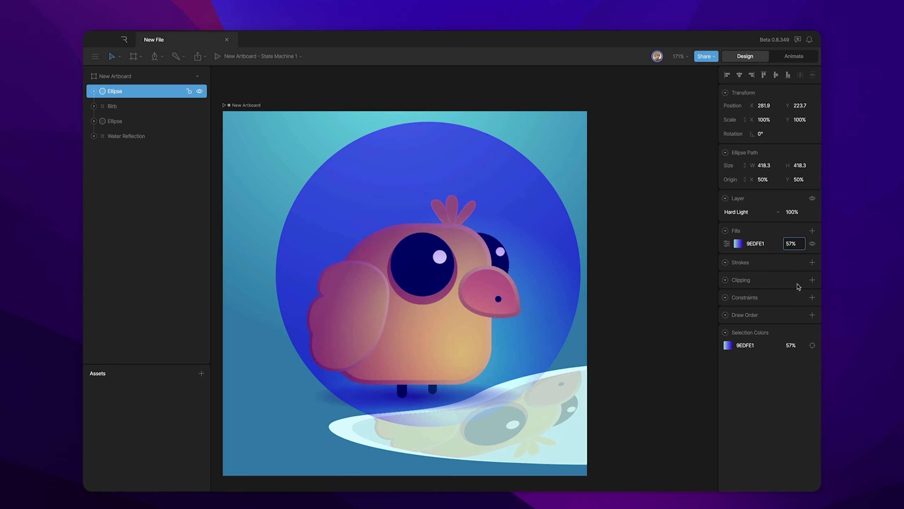
Deselect to preview the Hard Light blend, then reselect the gradient circle
{"action": "scroll", "coordinate": [655, 265], "scroll_direction": "left", "scroll_amount": 2}
{"action": "left_click", "coordinate": [644, 267]}
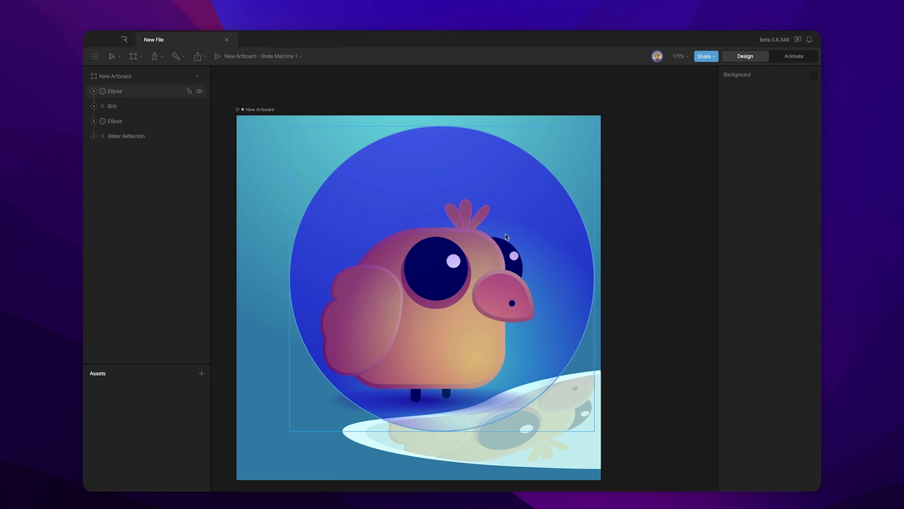
{"action": "left_click", "coordinate": [524, 247]}
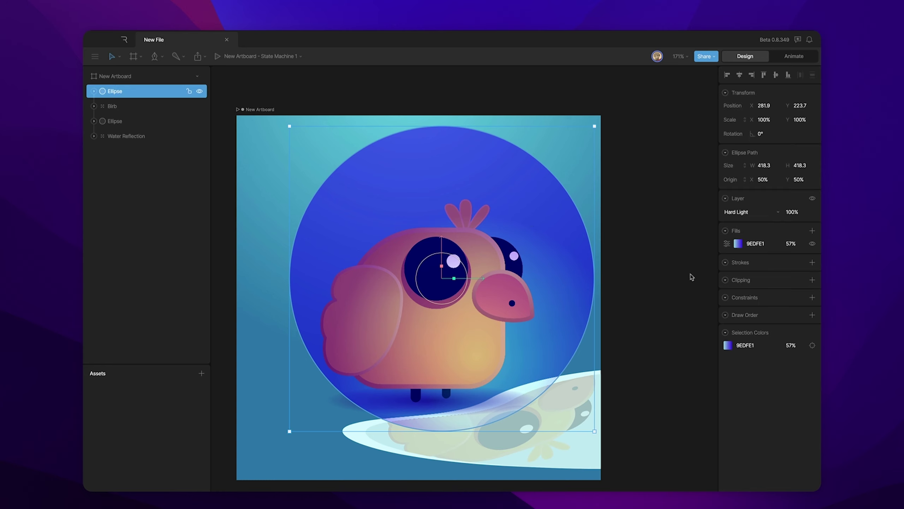
Add the Birb group as the ellipse's clipping source, then deselect and zoom in
{"action": "left_click", "coordinate": [813, 280]}
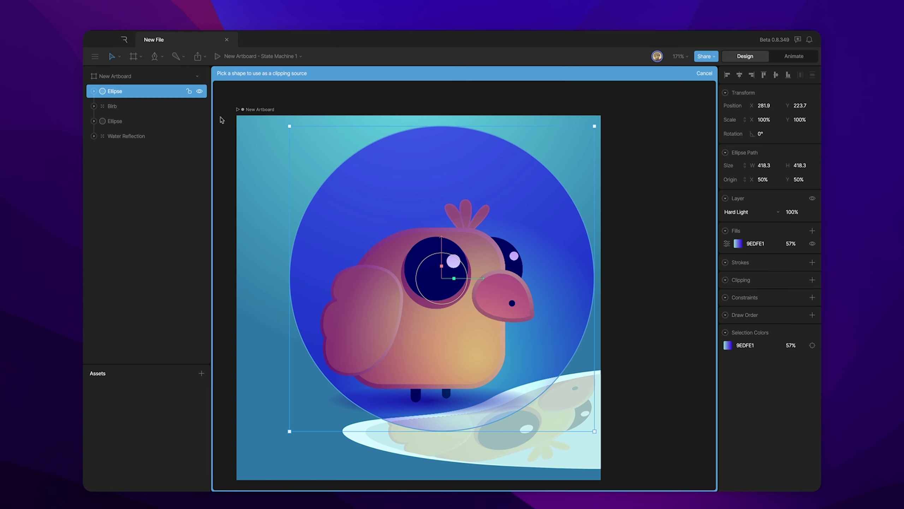
{"action": "left_click", "coordinate": [126, 107]}
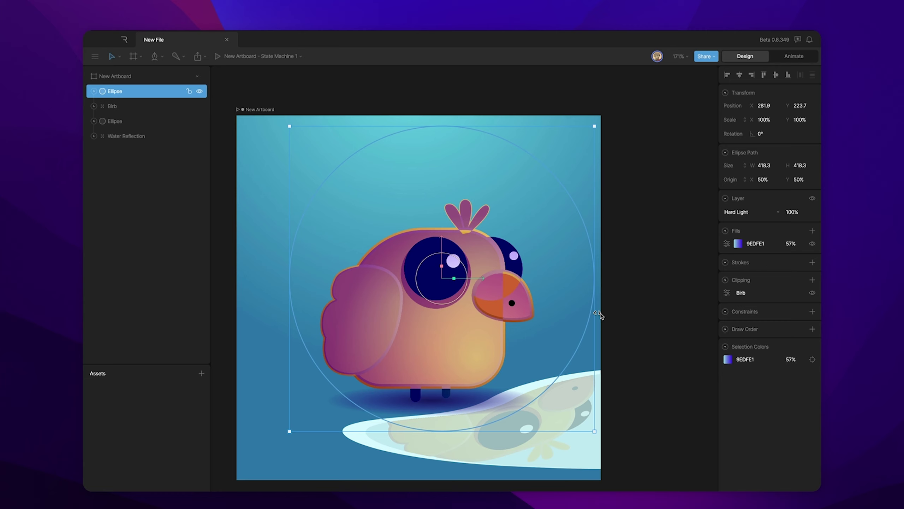
{"action": "left_click", "coordinate": [584, 313]}
{"action": "scroll", "coordinate": [521, 280], "scroll_direction": "up", "scroll_amount": 5}
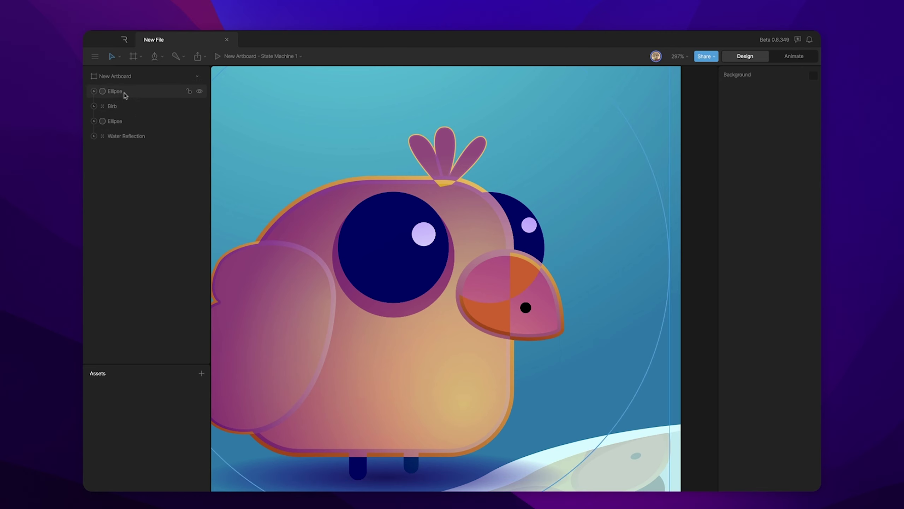
Select the beak's path and reverse its direction to remove the orange patches
{"action": "left_click", "coordinate": [119, 109]}
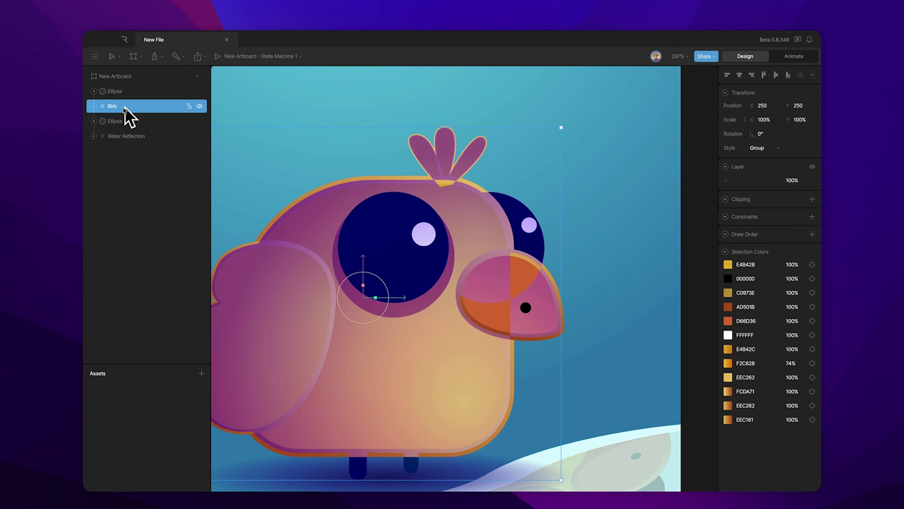
{"action": "left_click", "coordinate": [114, 94]}
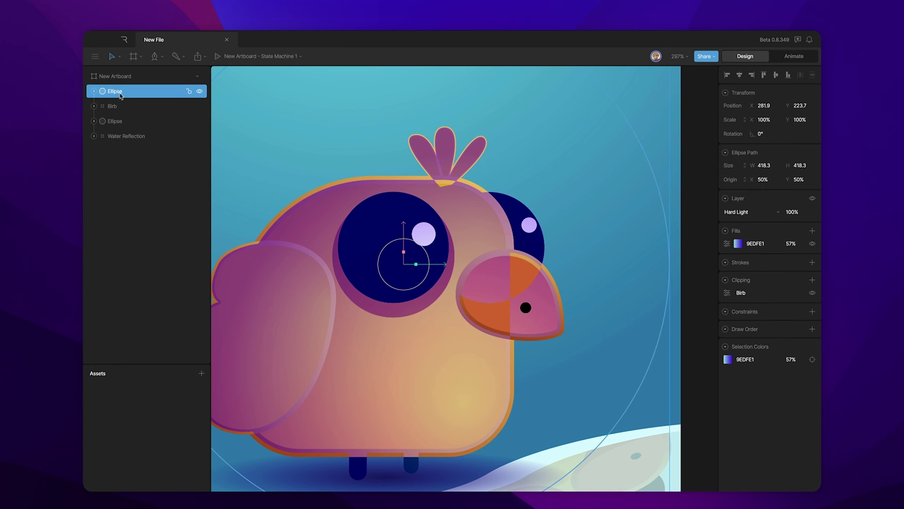
{"action": "left_click", "coordinate": [115, 109]}
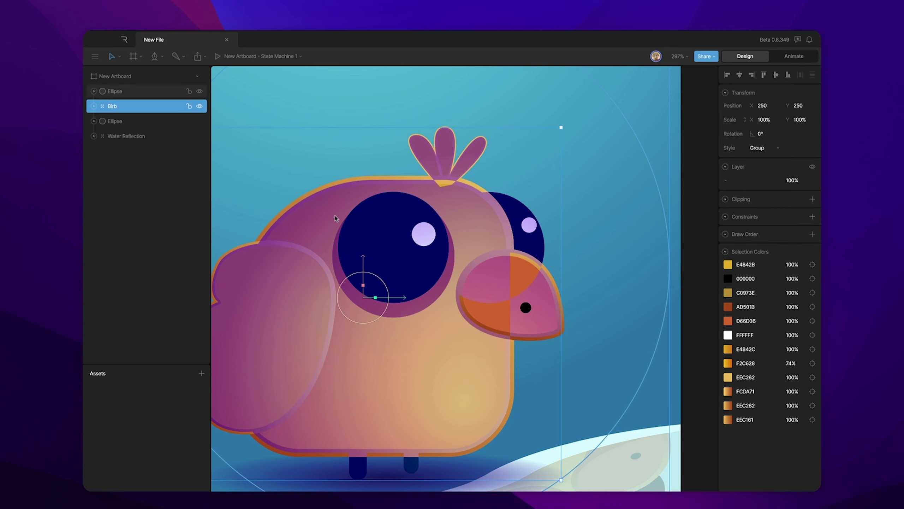
{"action": "left_click", "coordinate": [526, 276]}
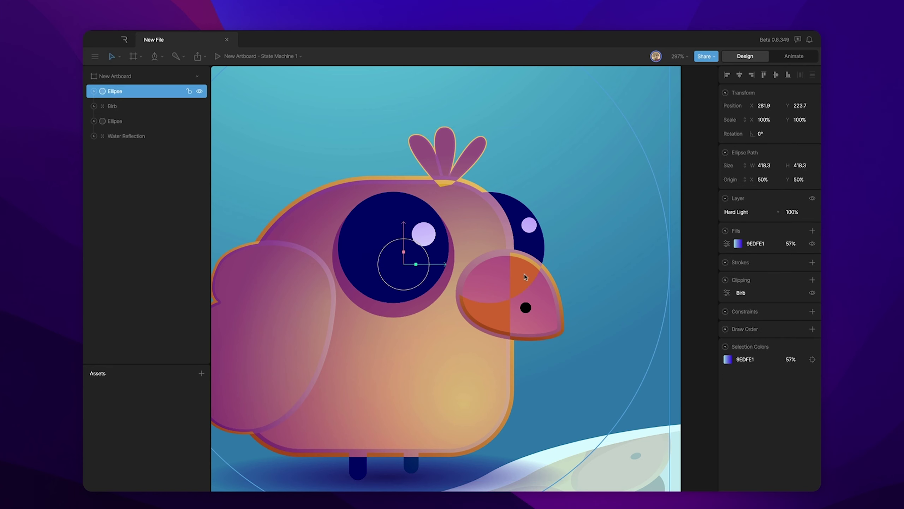
{"action": "left_click", "coordinate": [524, 274], "text": "super"}
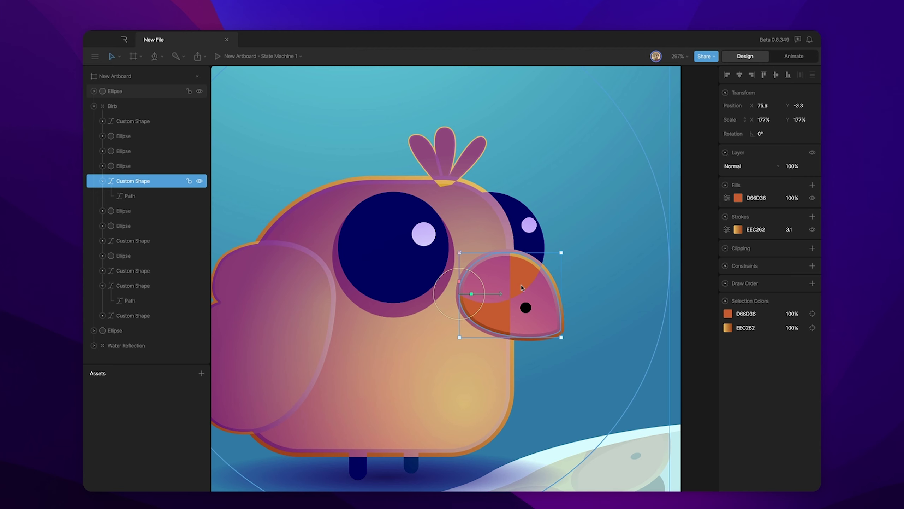
{"action": "key", "text": "Return"}
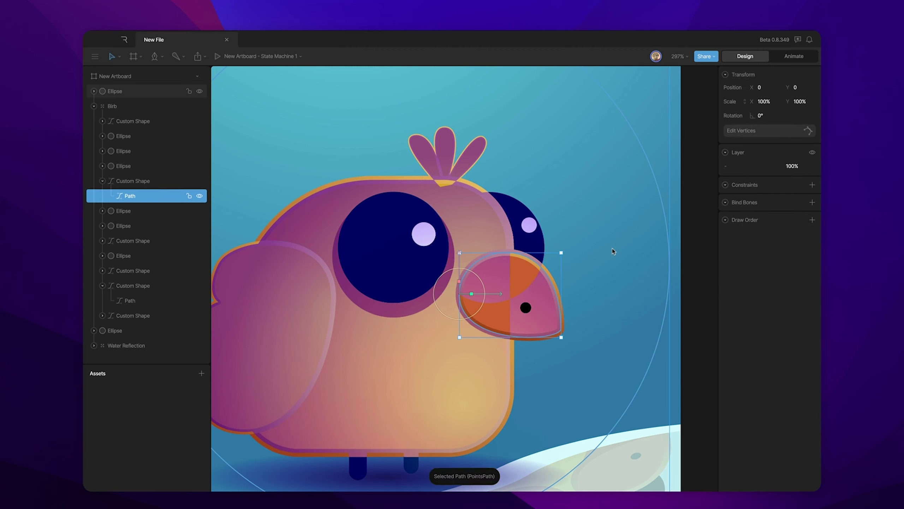
{"action": "left_click", "coordinate": [758, 132]}
{"action": "left_click", "coordinate": [762, 112]}
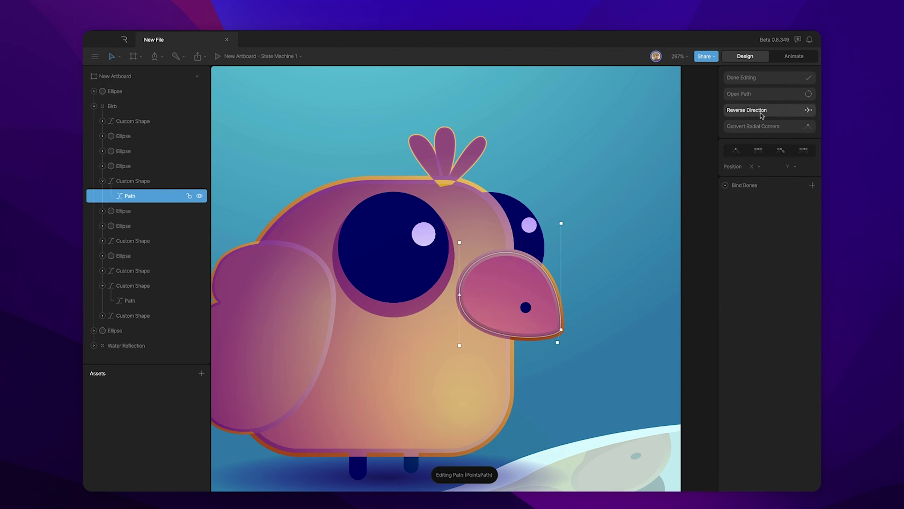
{"action": "left_click", "coordinate": [753, 77]}
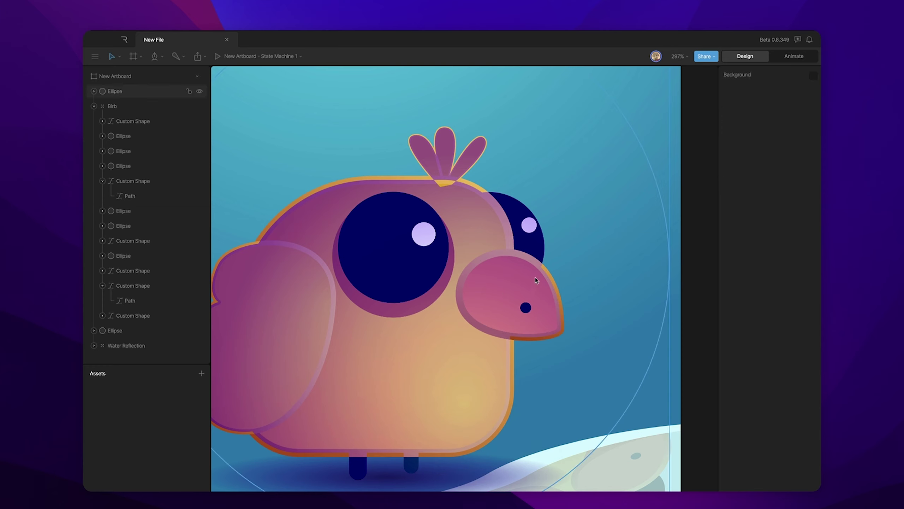
Select the crest shape and briefly enter and exit its path editing
{"action": "left_click", "coordinate": [443, 159]}
{"action": "left_click", "coordinate": [441, 160]}
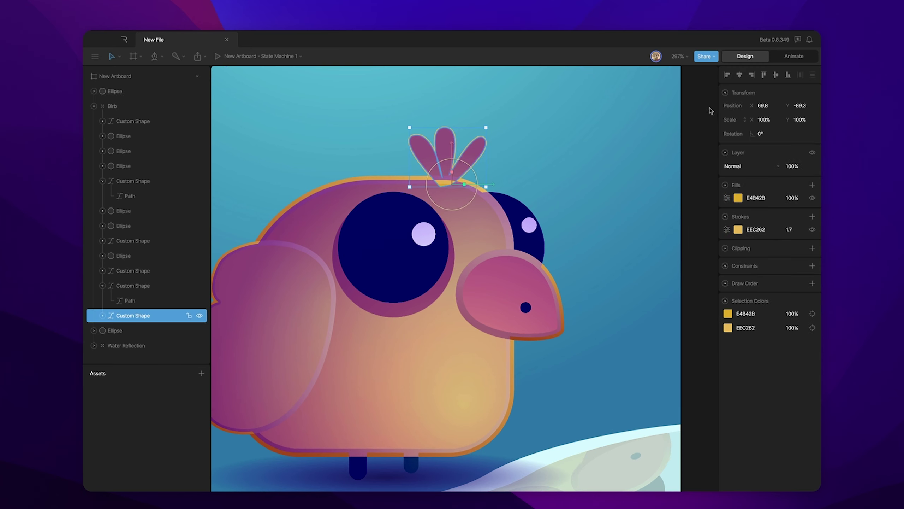
{"action": "key", "text": "Return"}
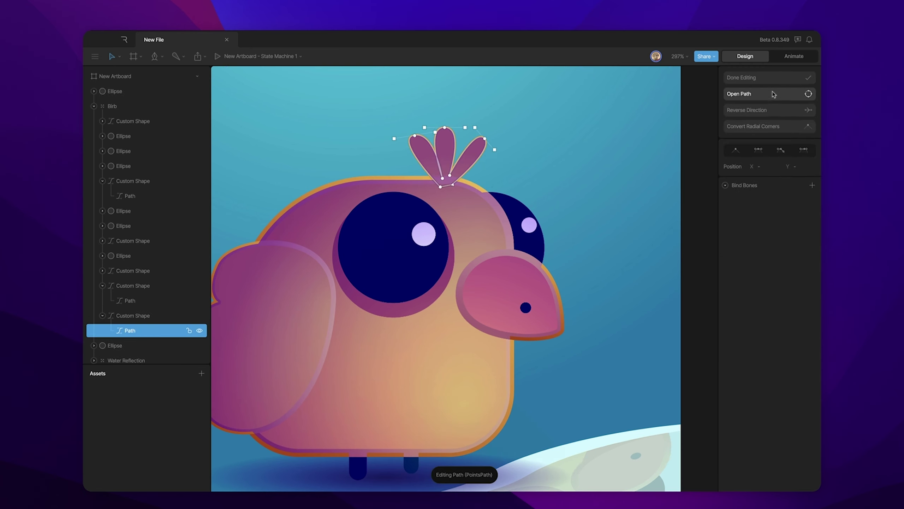
{"action": "key", "text": "Escape"}
{"action": "scroll", "coordinate": [642, 200], "scroll_direction": "down", "scroll_amount": 5}
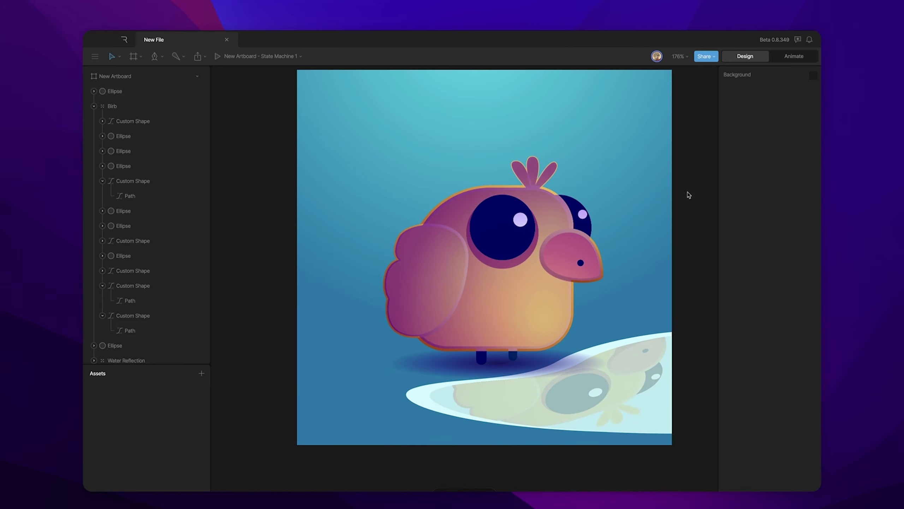
{"action": "scroll", "coordinate": [667, 210], "scroll_direction": "right", "scroll_amount": 3}
{"action": "scroll", "coordinate": [662, 222], "scroll_direction": "down", "scroll_amount": 5}
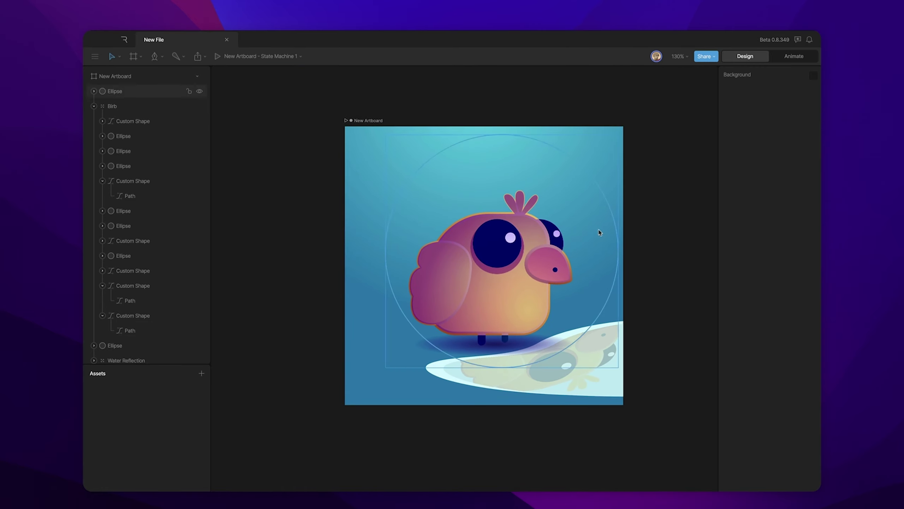